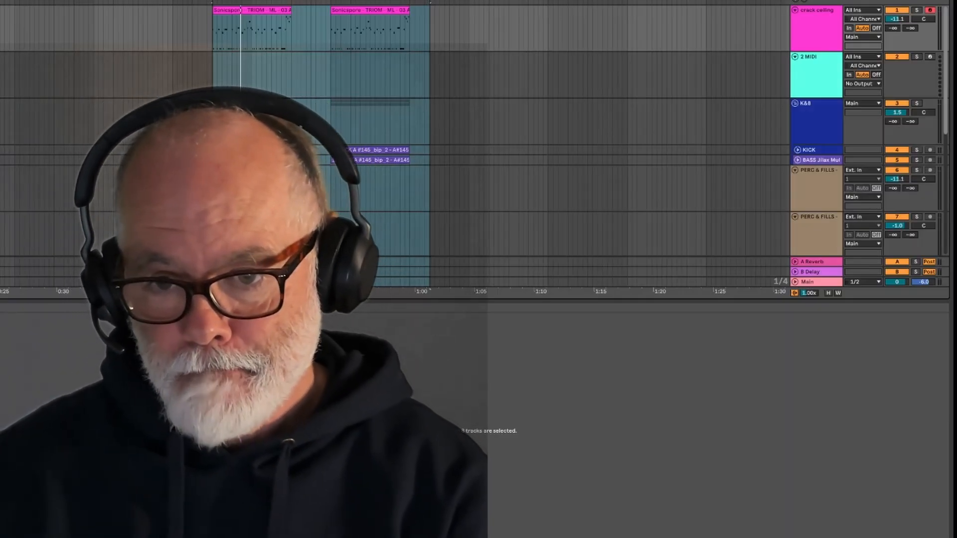
# Show the Serum 2 instrument window on the first track, move it clear of the clips, and play back the existing patch
pyautogui.press('alt+super+p')
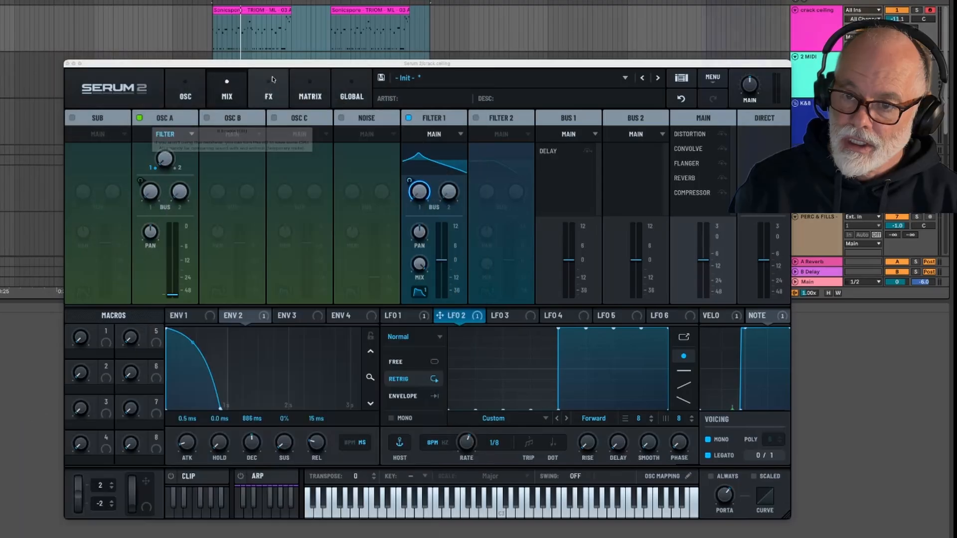
pyautogui.moveTo(276, 63); pyautogui.dragTo(224, 129)
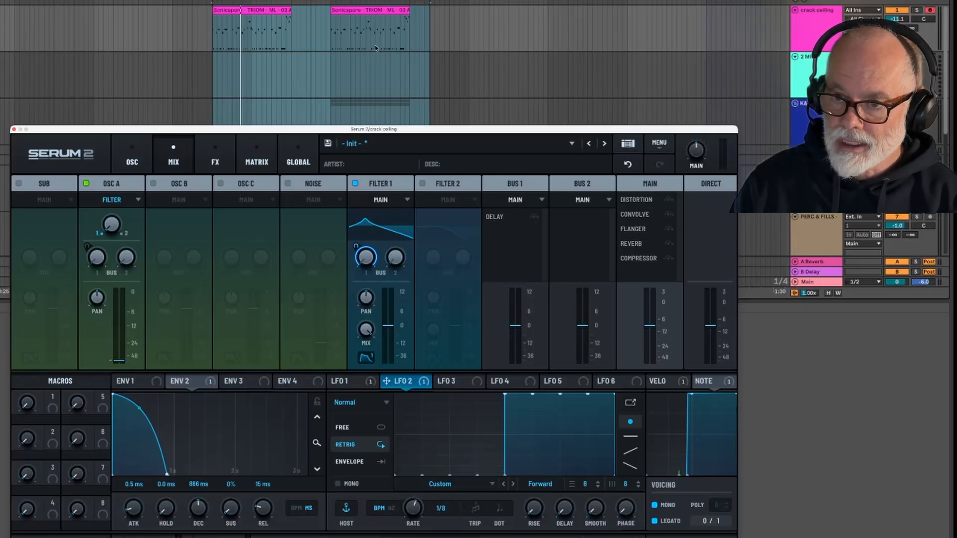
pyautogui.press('space')
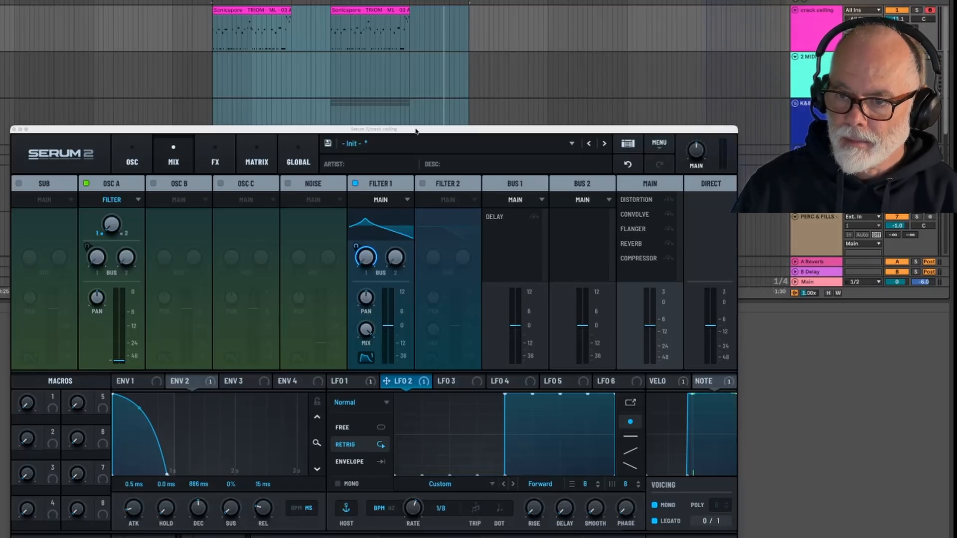
# Reset Serum 2 to the Init preset and set oscillator A's octave to -1
pyautogui.click(122, 160)
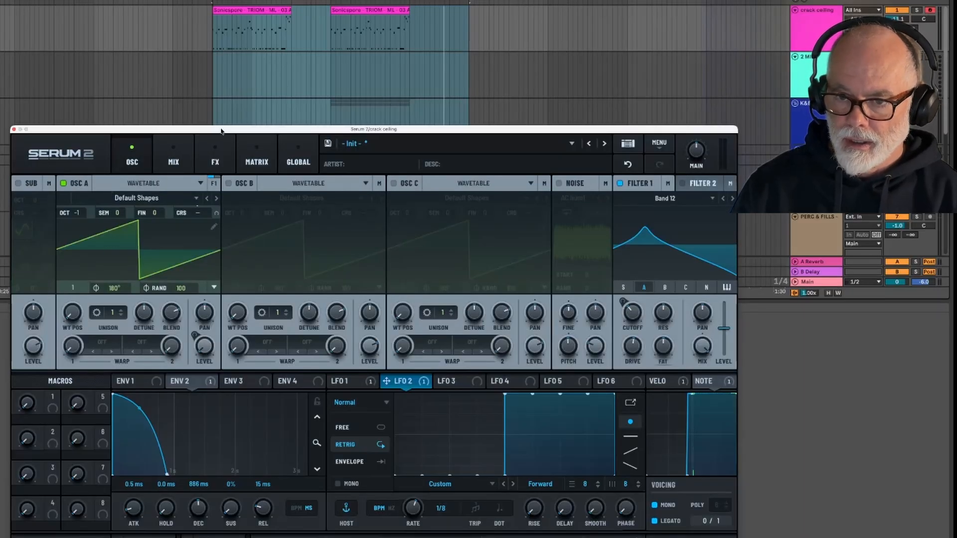
pyautogui.moveTo(221, 131); pyautogui.dragTo(220, 69)
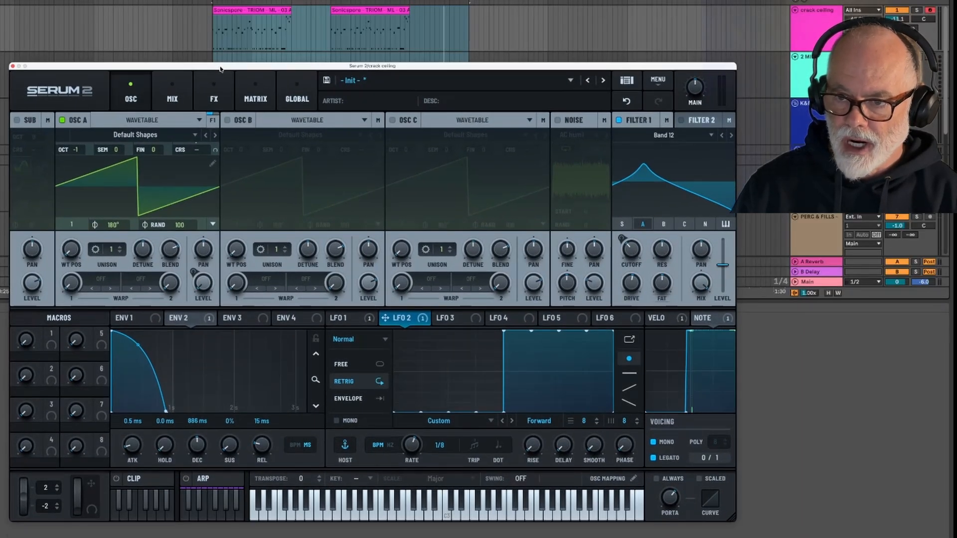
pyautogui.click(658, 81)
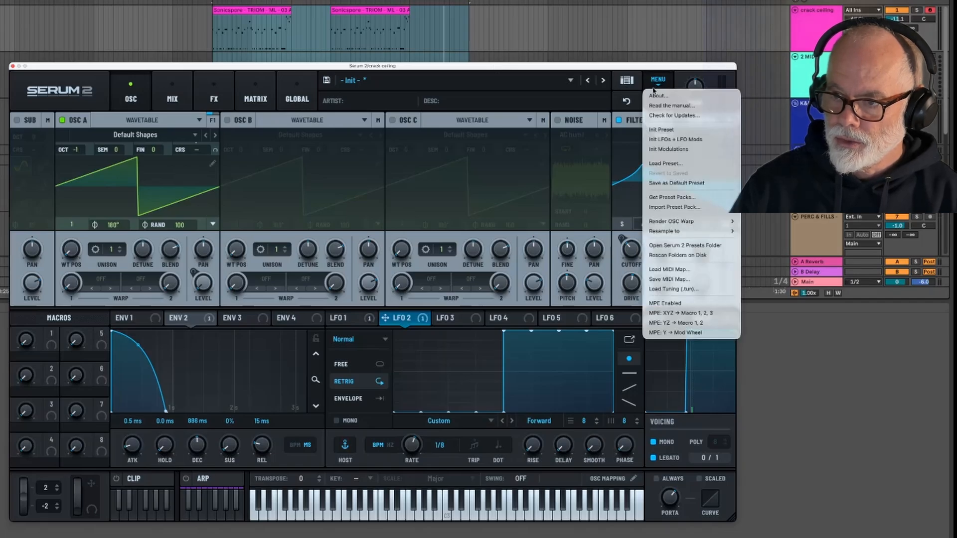
pyautogui.click(661, 130)
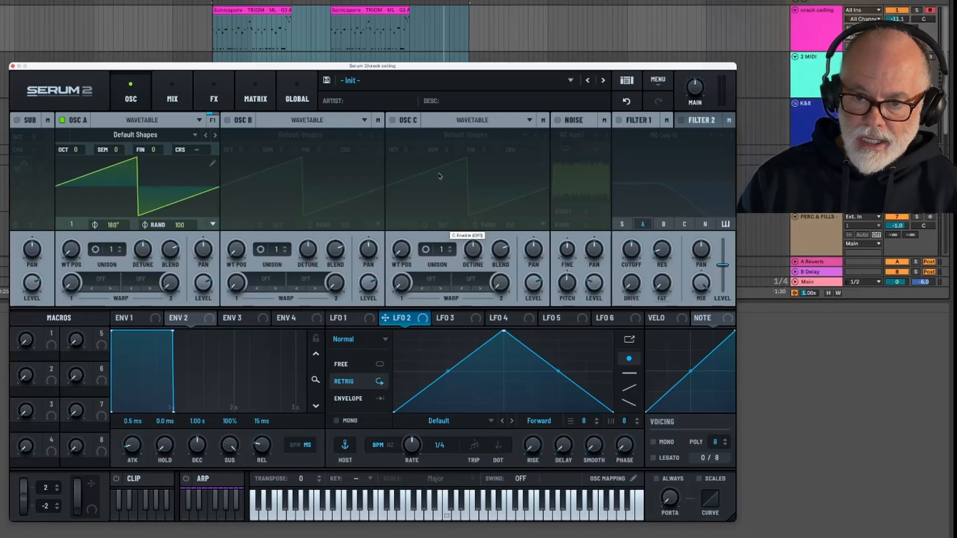
pyautogui.moveTo(77, 151); pyautogui.dragTo(74, 160)
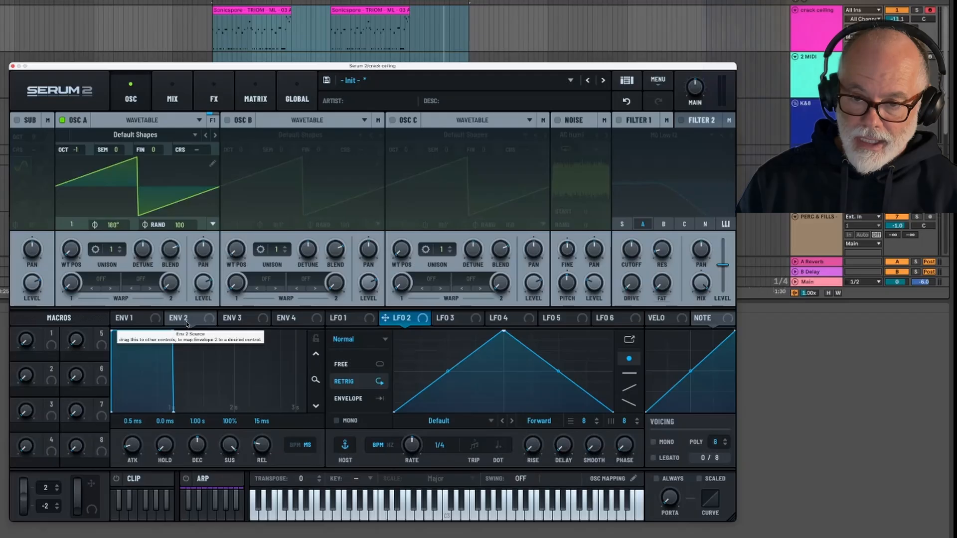
# Assign Env 2 to oscillator A's coarse pitch and check its amount and polarity in the modulation matrix
pyautogui.click(125, 319)
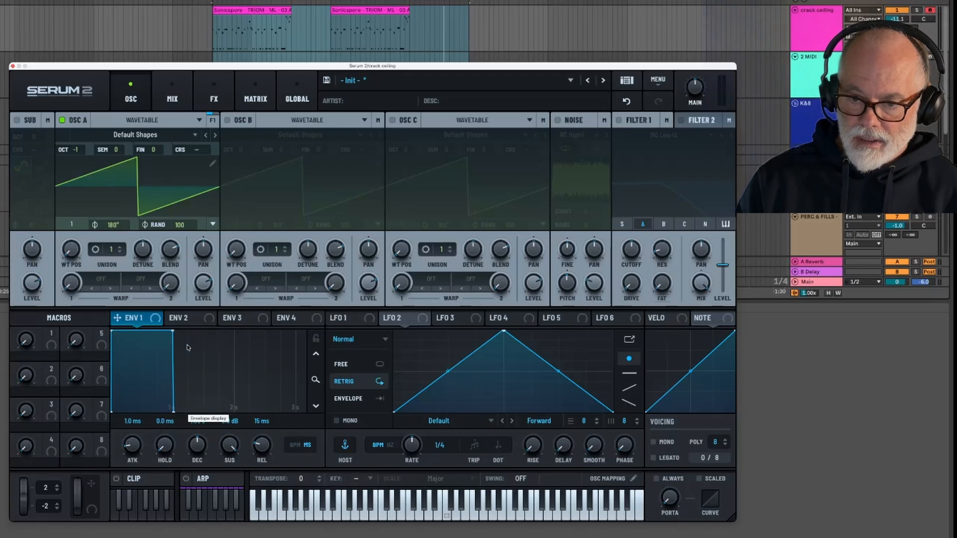
pyautogui.click(187, 317)
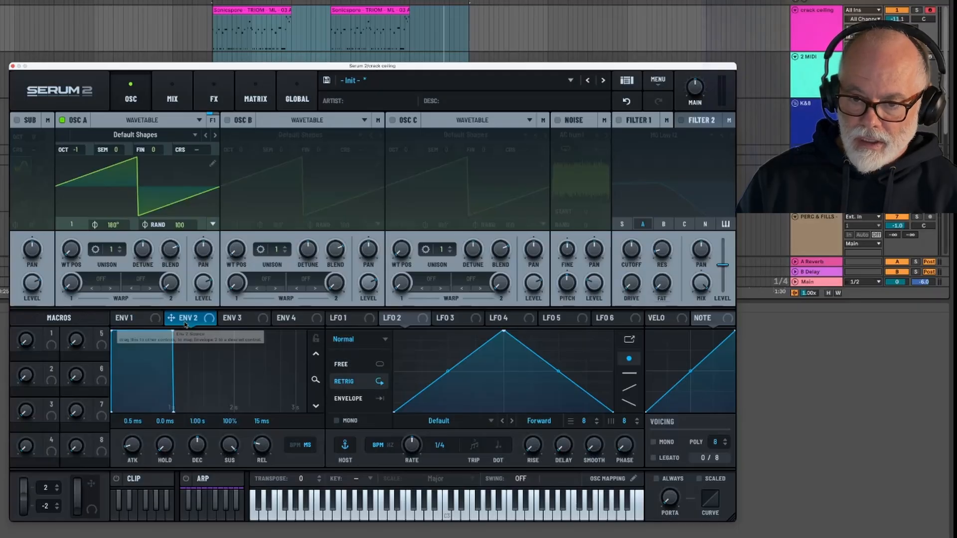
pyautogui.moveTo(187, 320); pyautogui.dragTo(188, 154)
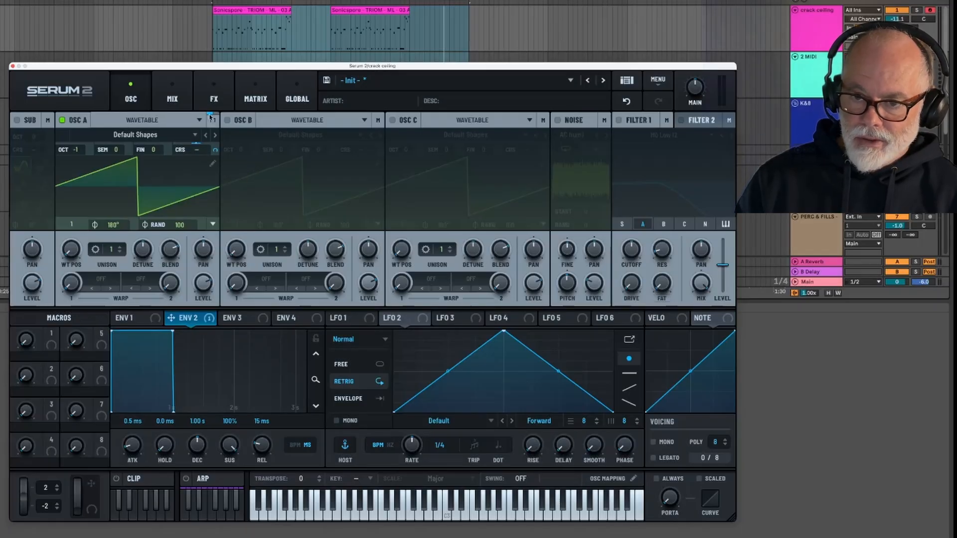
pyautogui.click(252, 97)
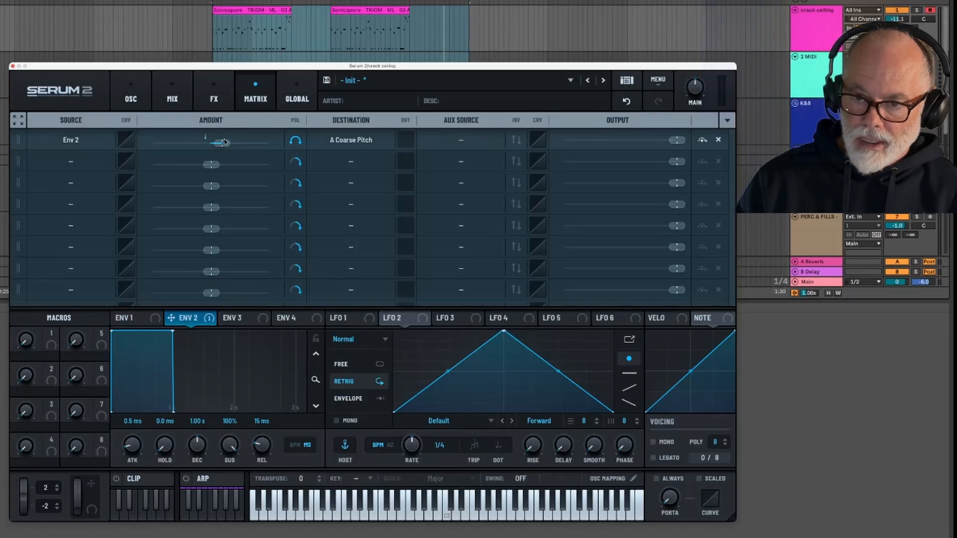
pyautogui.moveTo(223, 144)
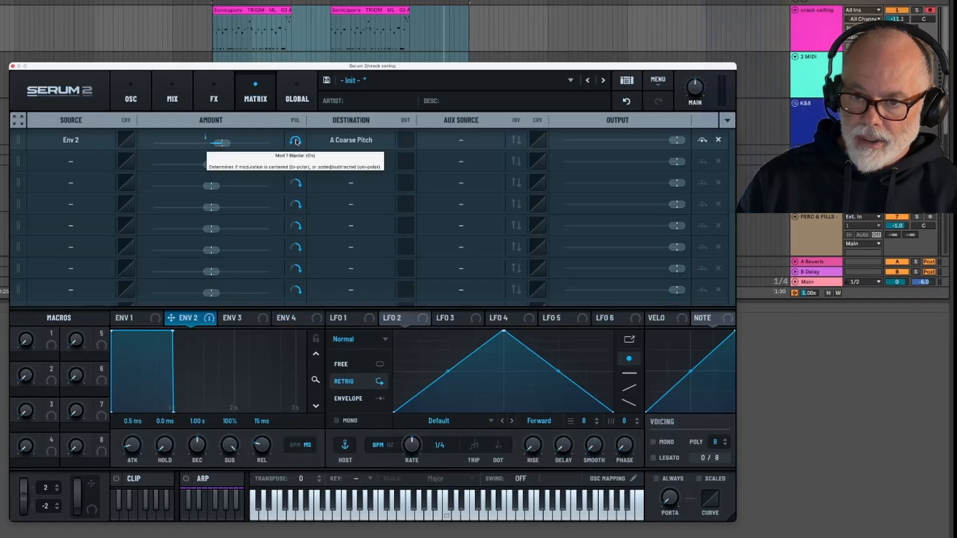
pyautogui.click(131, 93)
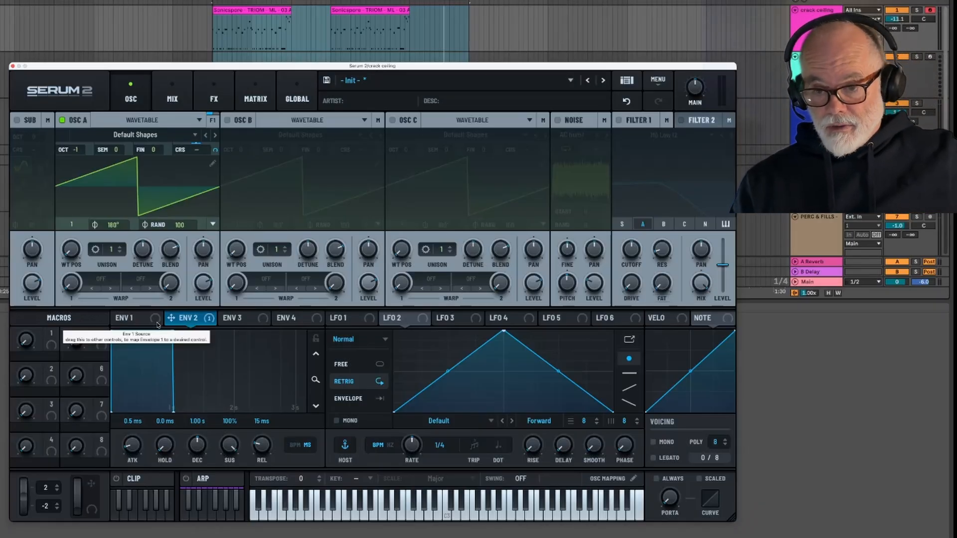
# Shape Env 2 with a decay of about 926 ms and 0% sustain, and raise the first track's volume to -2.8
pyautogui.moveTo(172, 331); pyautogui.dragTo(142, 377)
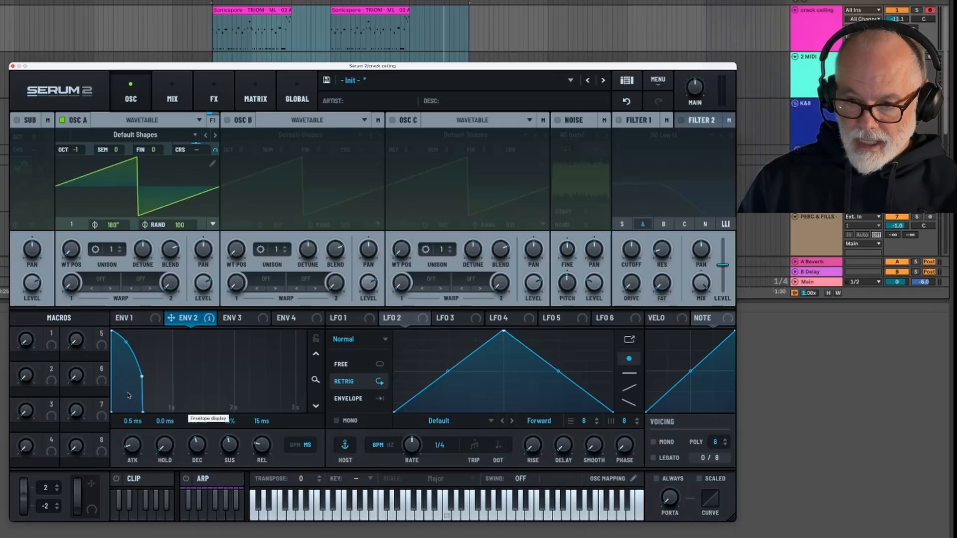
pyautogui.moveTo(198, 453); pyautogui.dragTo(198, 448)
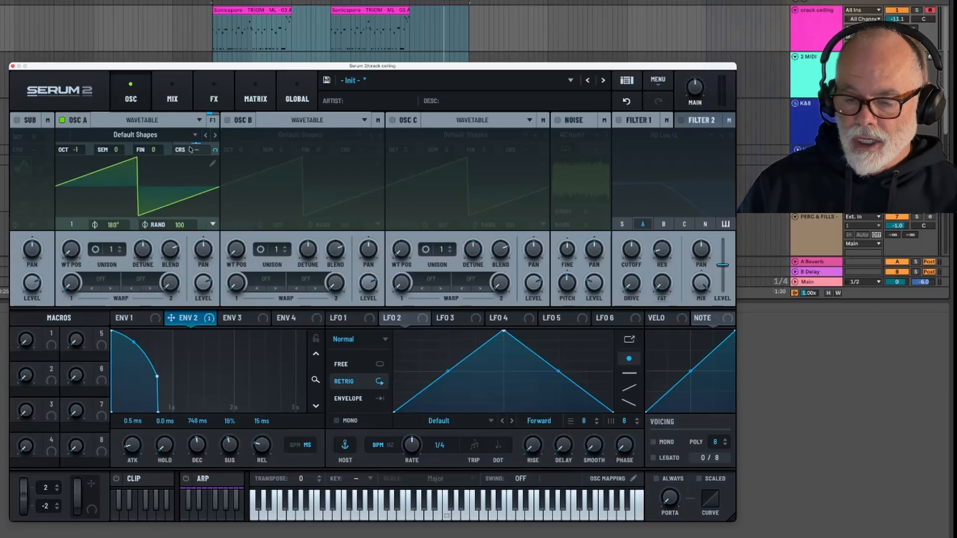
pyautogui.moveTo(190, 150)
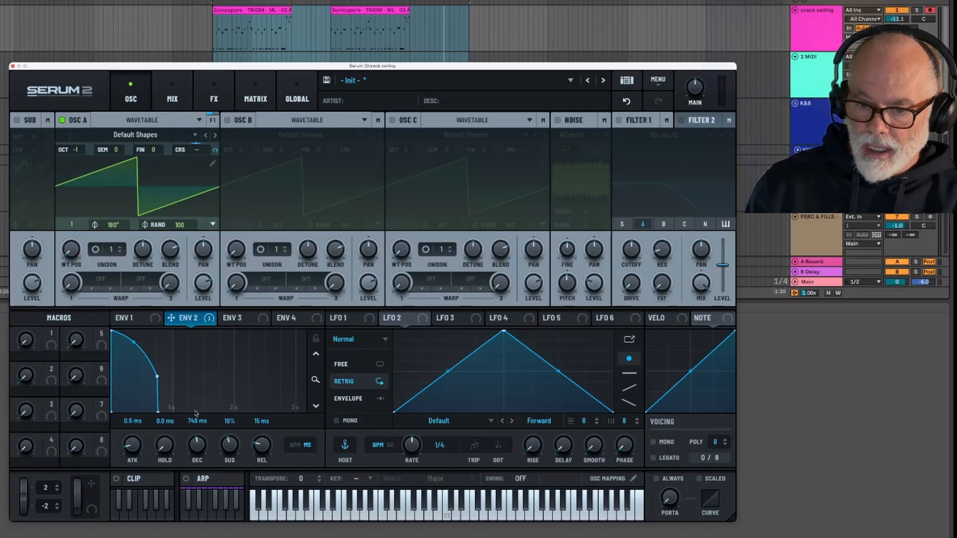
pyautogui.moveTo(158, 377); pyautogui.dragTo(158, 389)
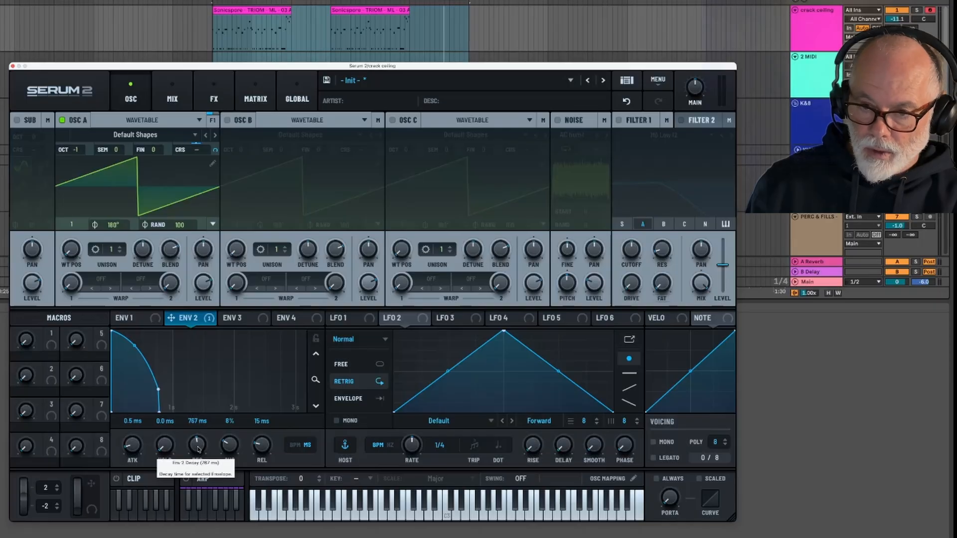
pyautogui.moveTo(198, 449); pyautogui.dragTo(201, 467)
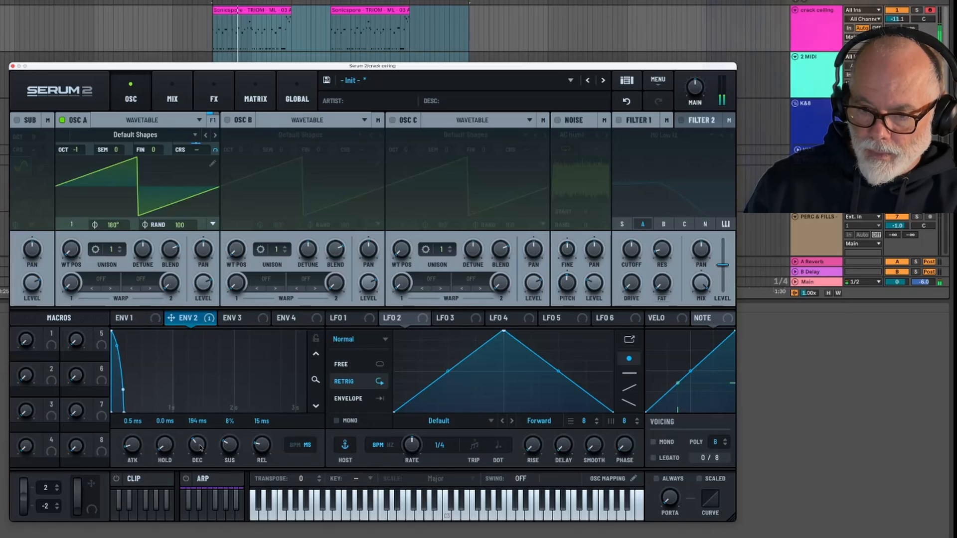
pyautogui.moveTo(200, 447); pyautogui.dragTo(232, 483)
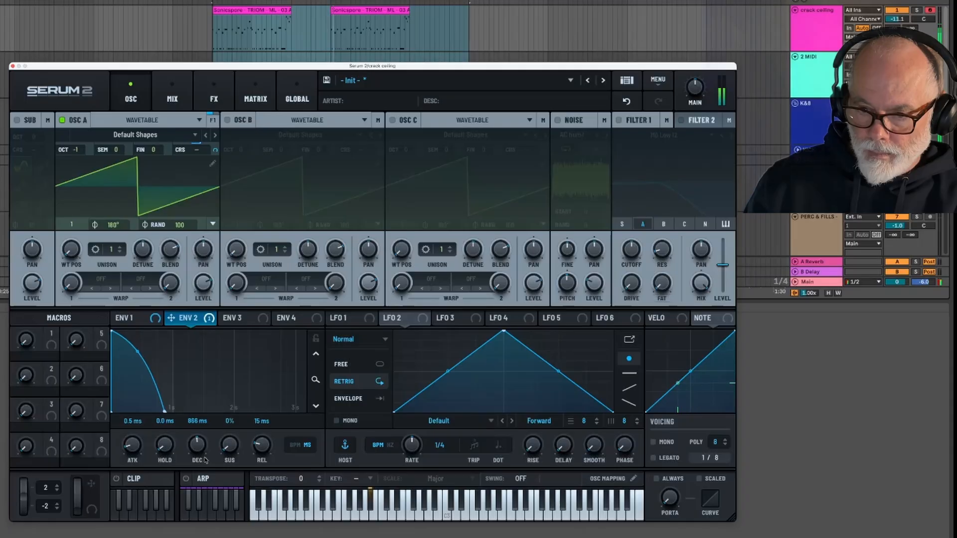
pyautogui.moveTo(198, 450); pyautogui.dragTo(198, 446)
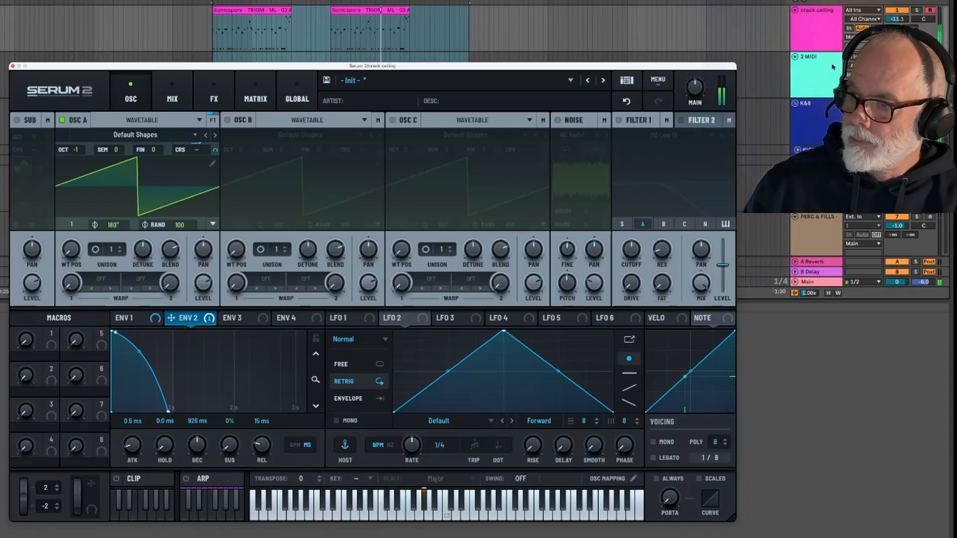
pyautogui.moveTo(891, 20); pyautogui.dragTo(891, 9)
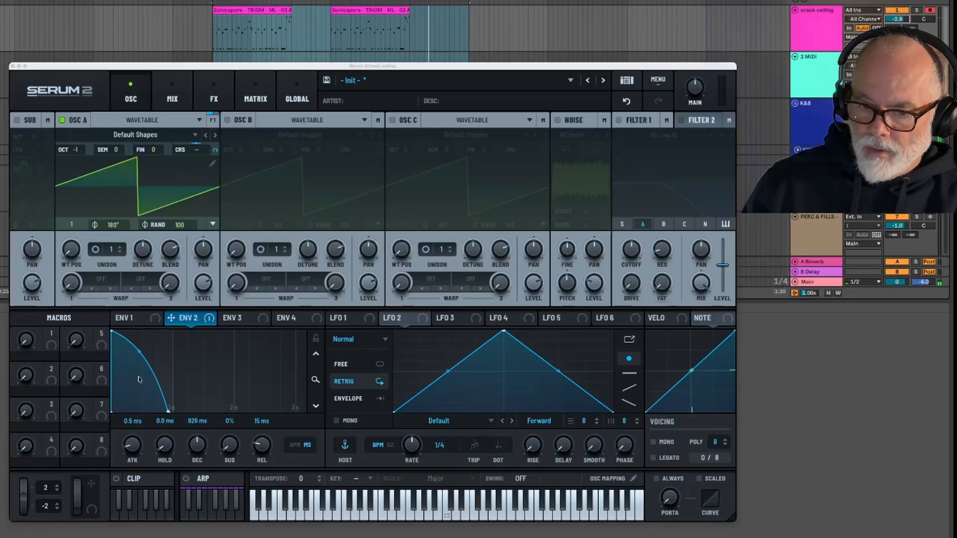
# Bend Env 2's decay curve outward and set its attack to 0.0 ms and its decay to about 885 ms
pyautogui.moveTo(149, 355); pyautogui.dragTo(162, 349)
pyautogui.moveTo(132, 445); pyautogui.dragTo(140, 471)
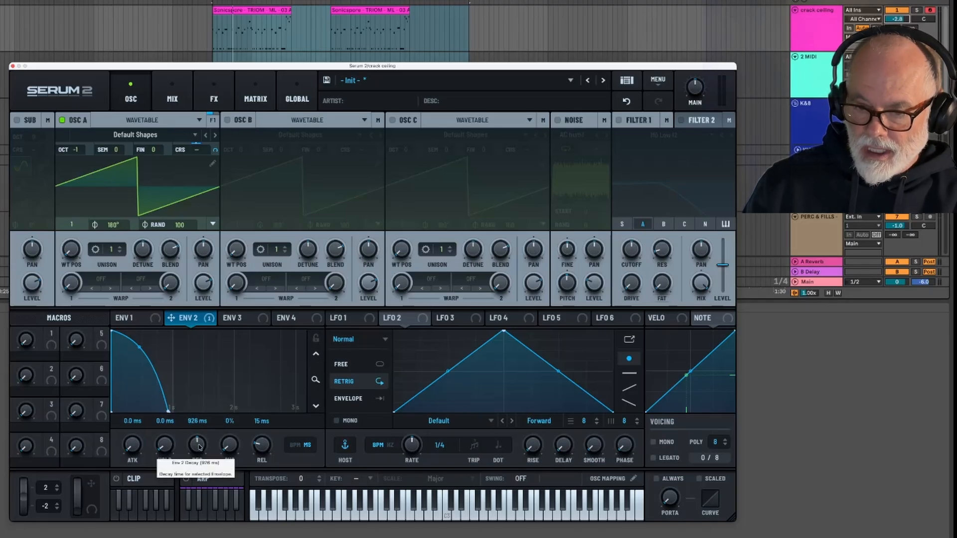
pyautogui.moveTo(198, 447); pyautogui.dragTo(200, 451)
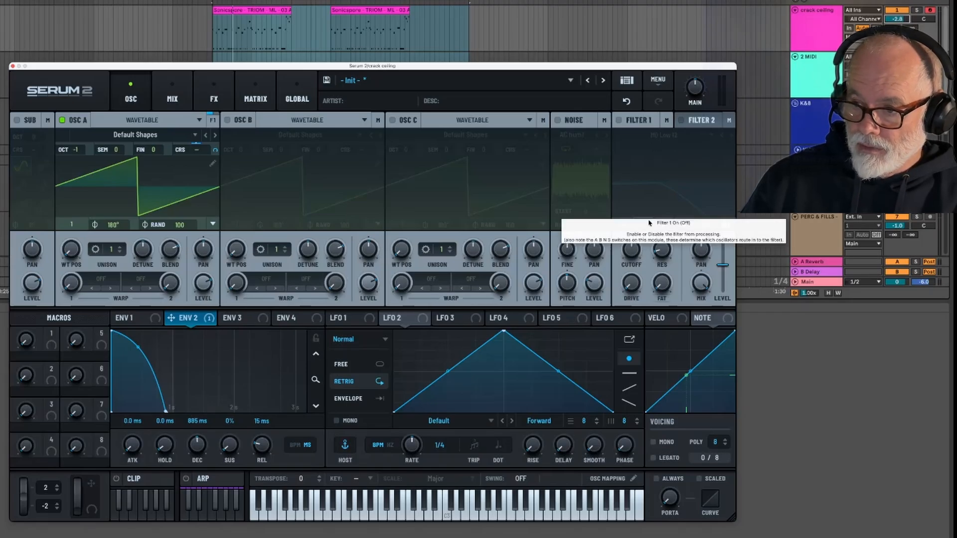
# Assign velocity to oscillator A's level and set the modulation amount to 100%
pyautogui.click(659, 320)
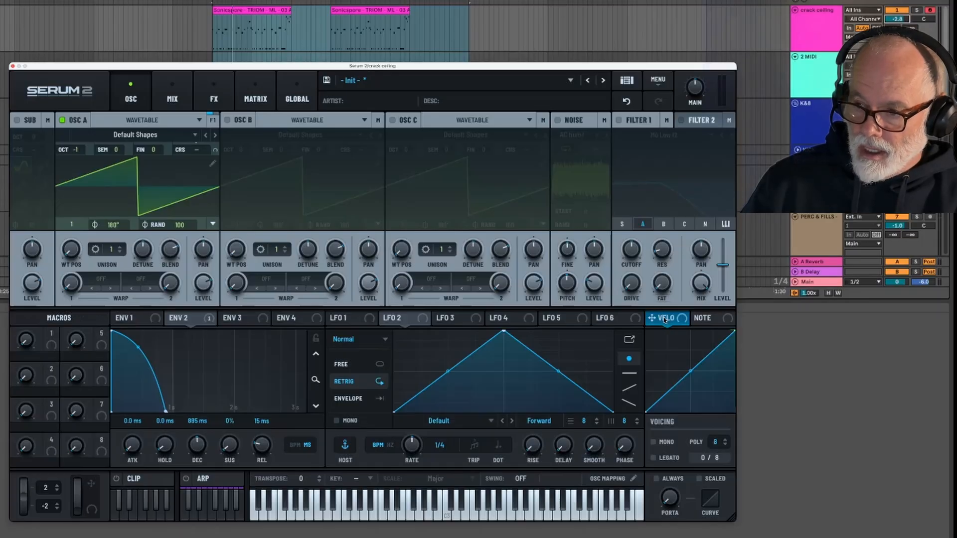
pyautogui.moveTo(664, 321); pyautogui.dragTo(401, 283)
pyautogui.moveTo(229, 287); pyautogui.dragTo(194, 344)
pyautogui.moveTo(192, 274)
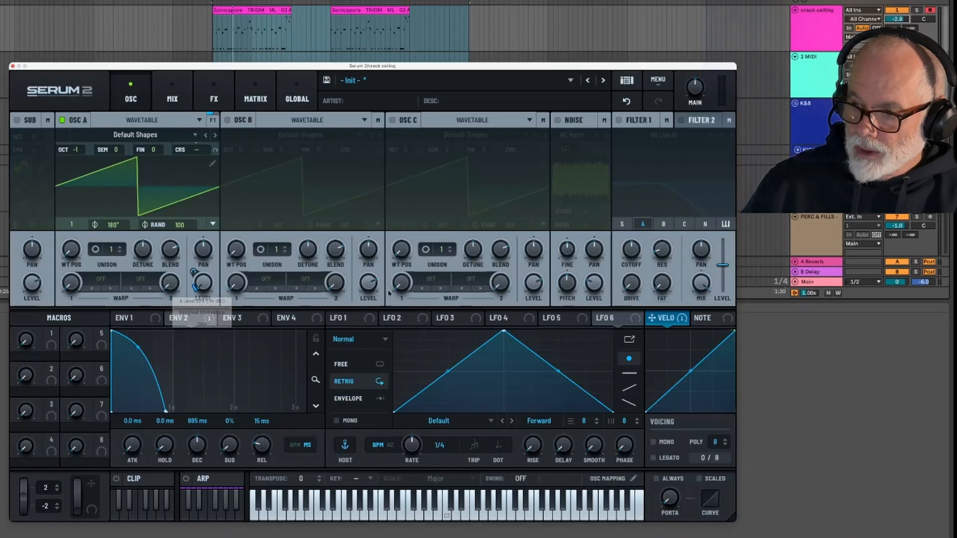
pyautogui.click(264, 97)
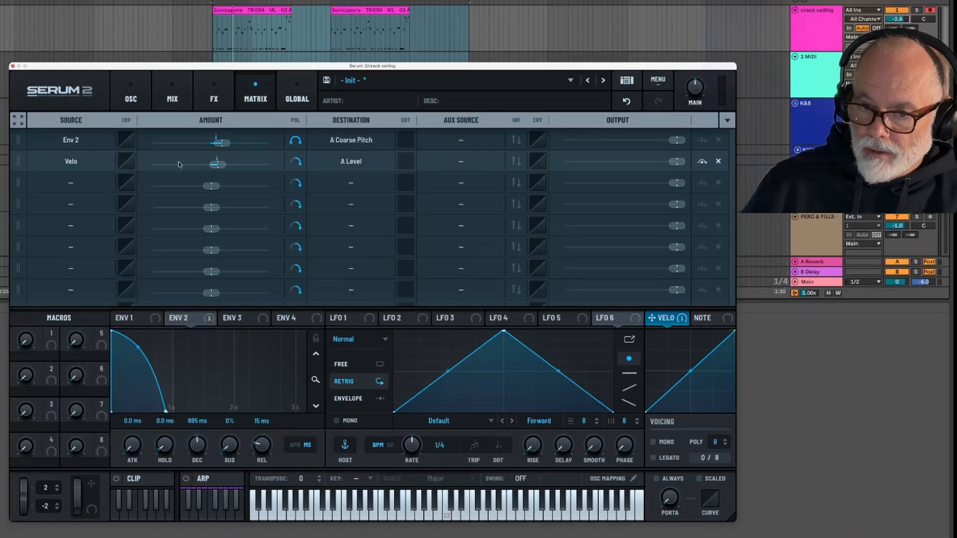
pyautogui.moveTo(217, 165); pyautogui.dragTo(275, 169)
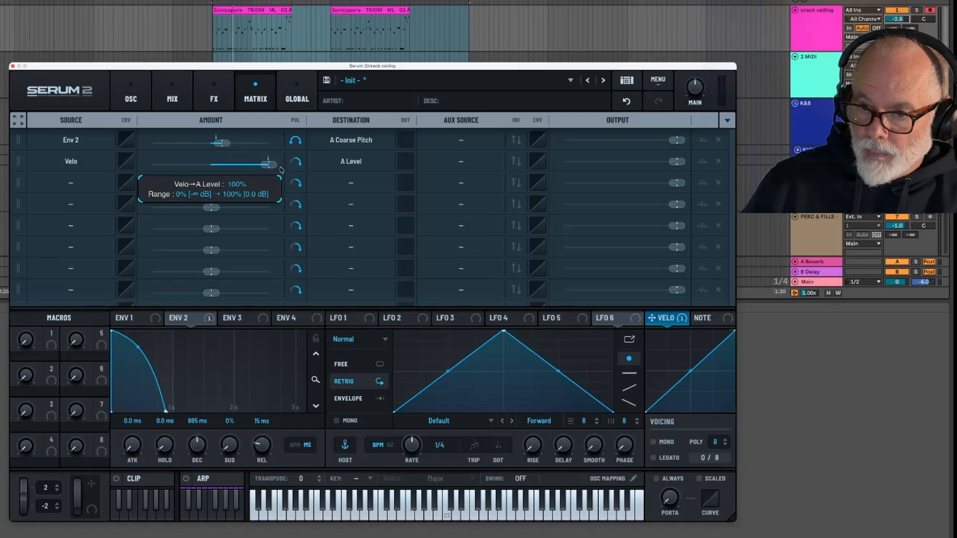
pyautogui.click(131, 98)
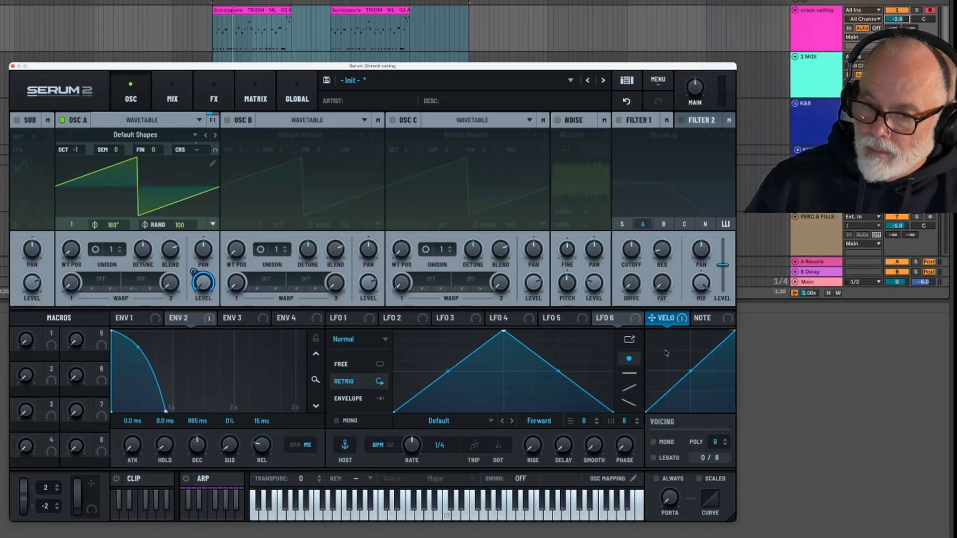
# Switch the voicing to mono with legato and set the portamento time to about 123 ms
pyautogui.click(654, 443)
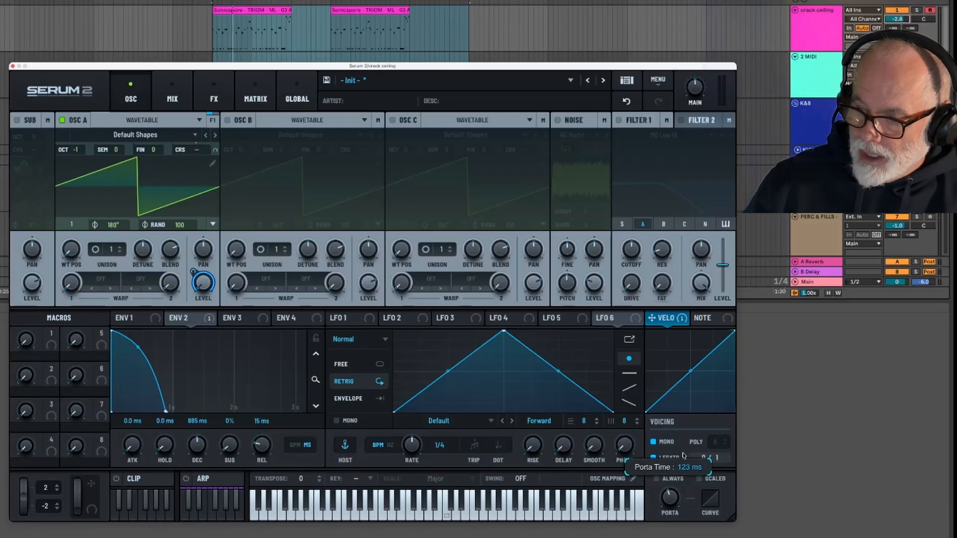
pyautogui.moveTo(699, 429); pyautogui.dragTo(694, 440)
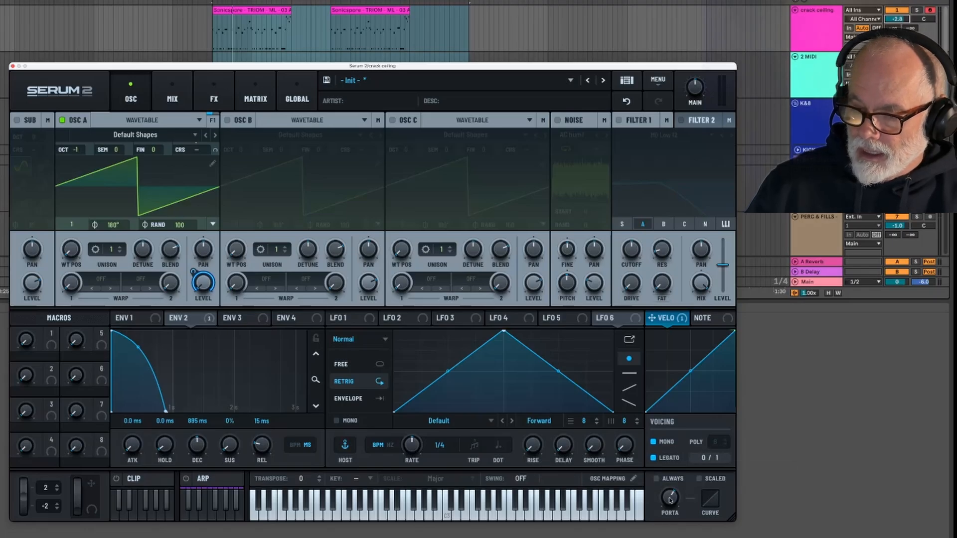
pyautogui.moveTo(670, 499)
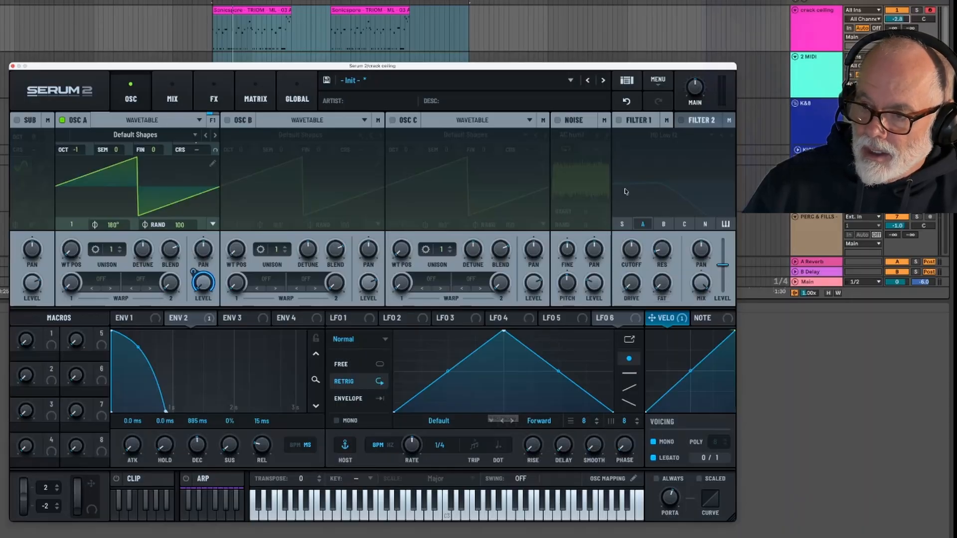
# Enable Filter 1 and set its type to Band 12
pyautogui.click(620, 121)
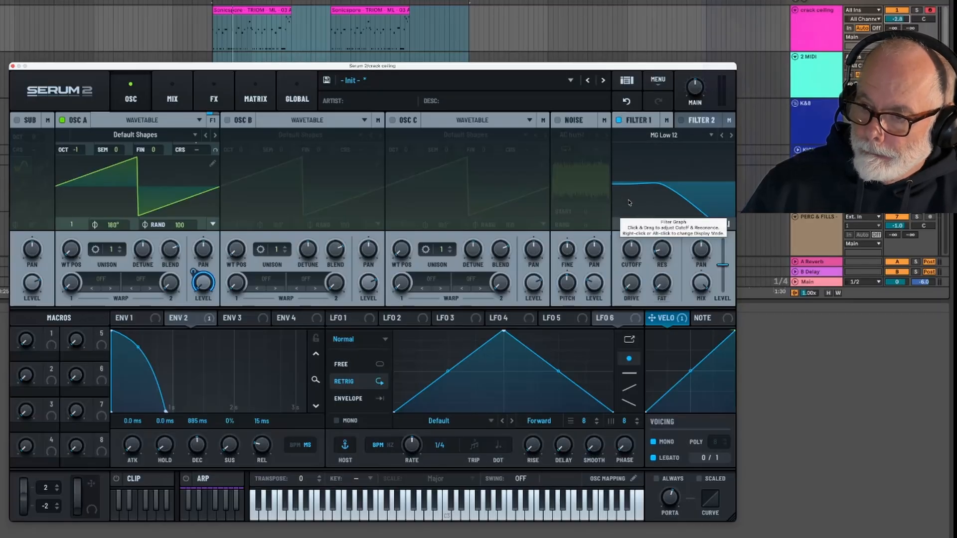
pyautogui.click(662, 136)
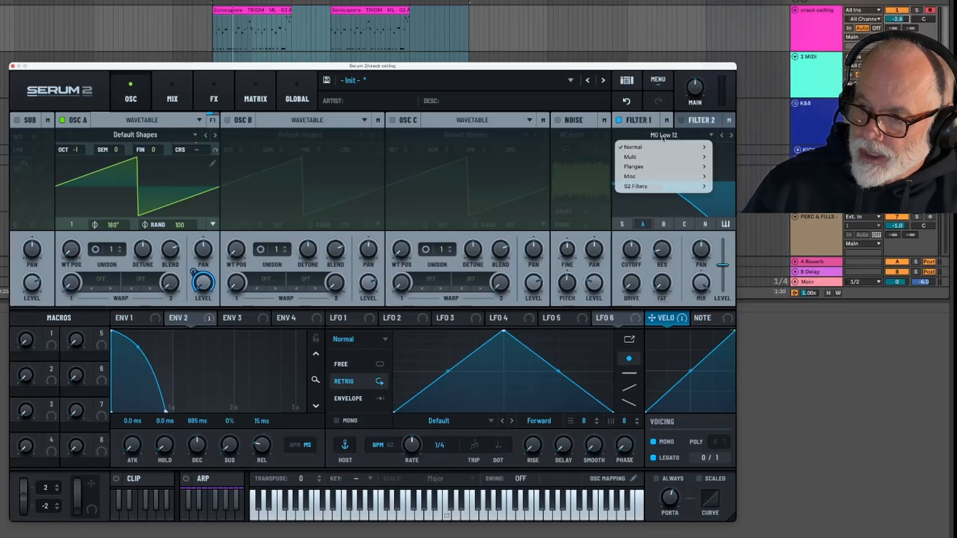
pyautogui.moveTo(658, 147)
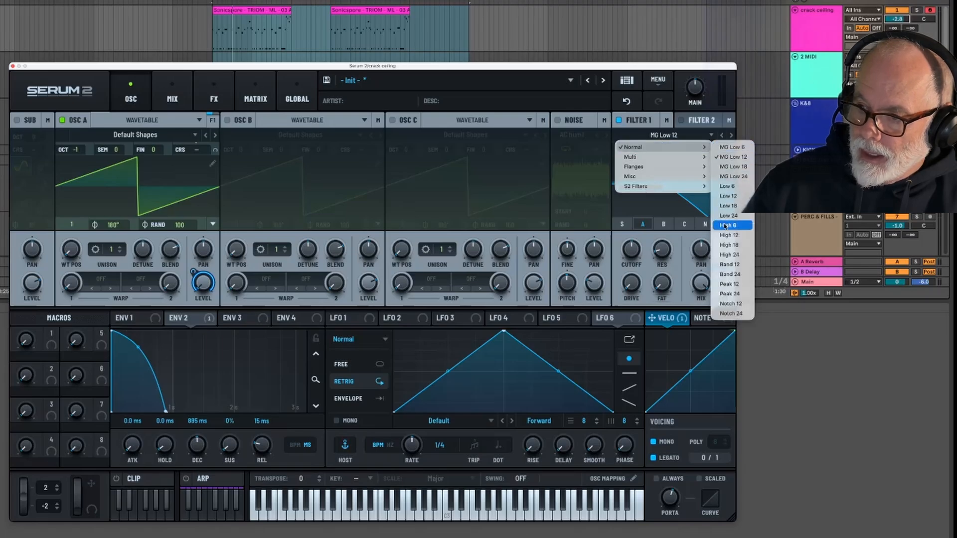
pyautogui.click(737, 266)
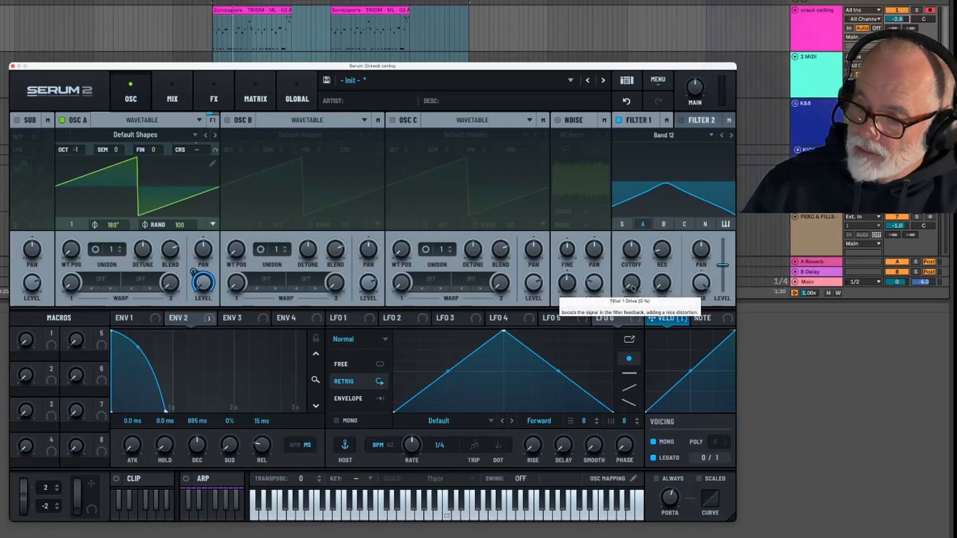
# Set Filter 1's drive to about 54%, Fat to about 53%, resonance to about 50% and cutoff to about 206 Hz
pyautogui.moveTo(632, 288); pyautogui.dragTo(643, 224)
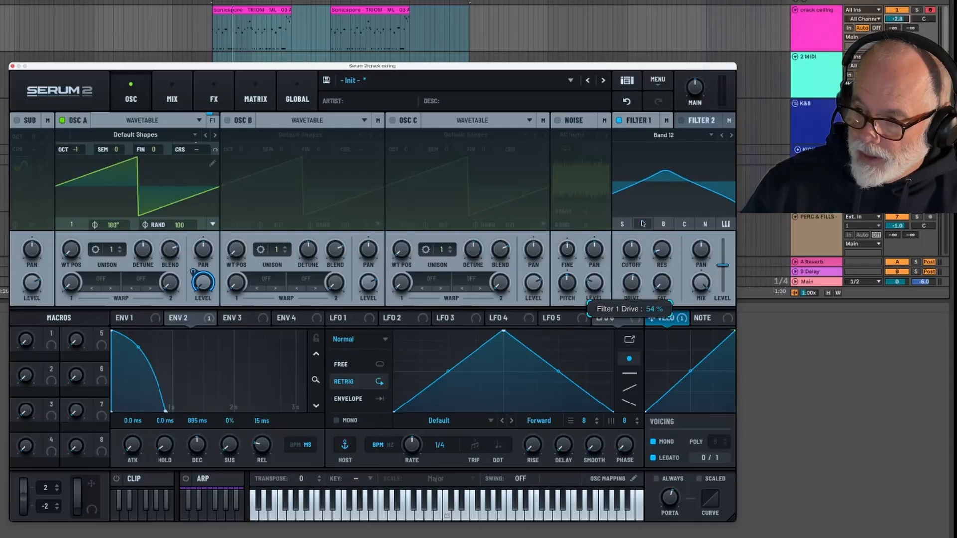
pyautogui.click(633, 285)
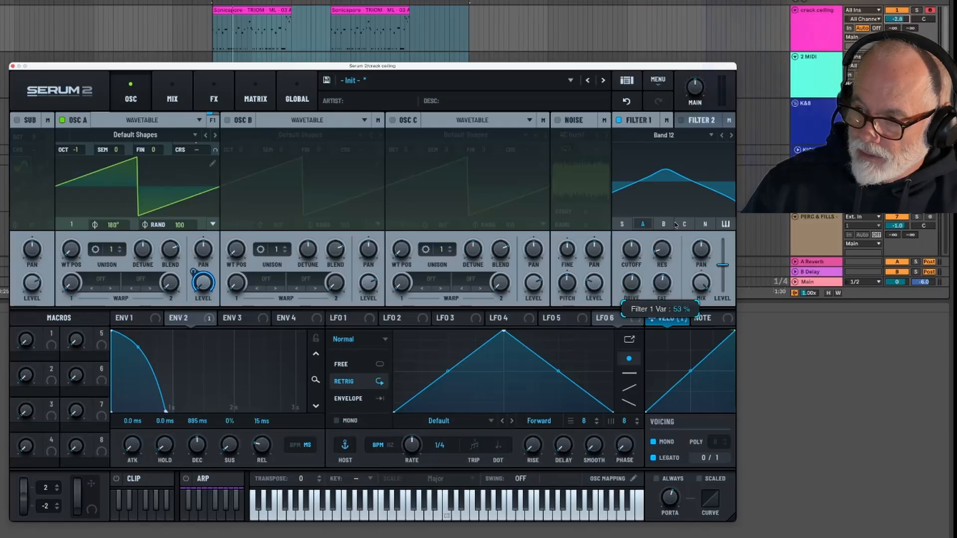
pyautogui.moveTo(665, 251); pyautogui.dragTo(677, 205)
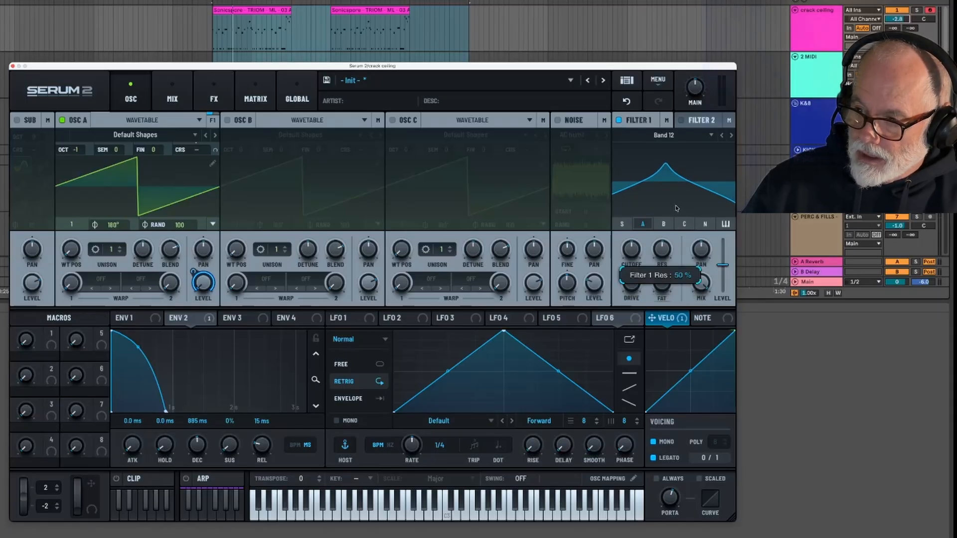
pyautogui.moveTo(630, 247)
pyautogui.mouseDown()
pyautogui.moveTo(631, 269)
pyautogui.moveTo(655, 208)
pyautogui.moveTo(637, 265)
pyautogui.moveTo(645, 236)
pyautogui.mouseUp()
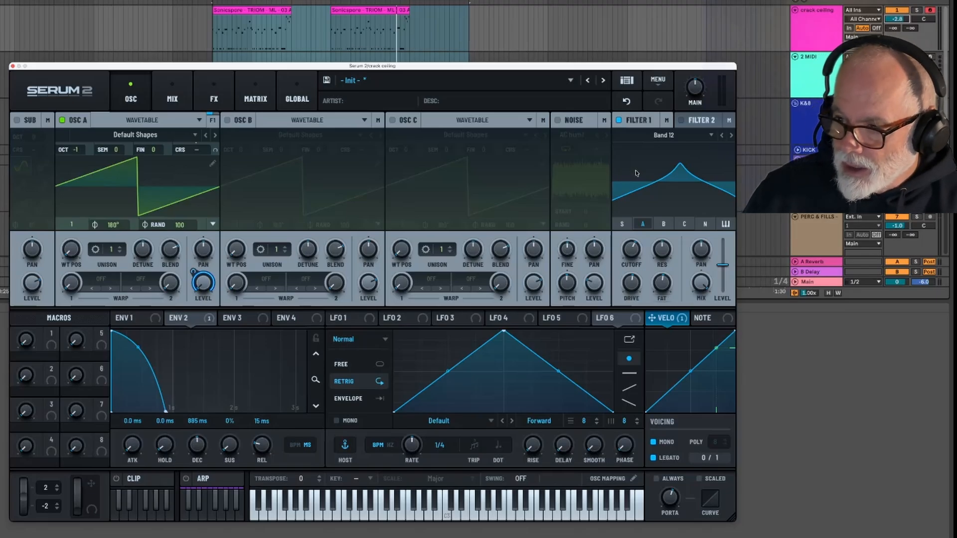
pyautogui.moveTo(631, 248); pyautogui.dragTo(636, 279)
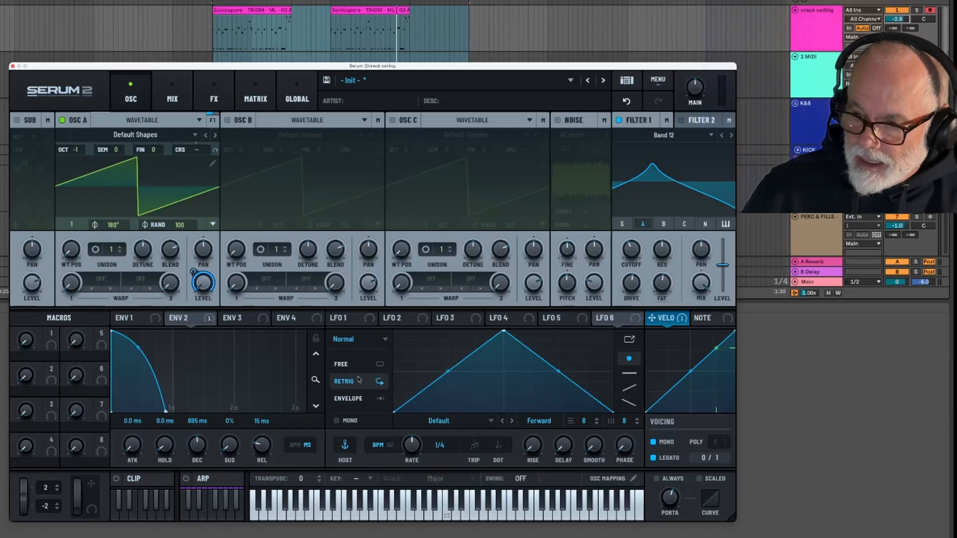
# Set LFO 1 to free-running mode with a dotted 1/2 rate
pyautogui.click(350, 319)
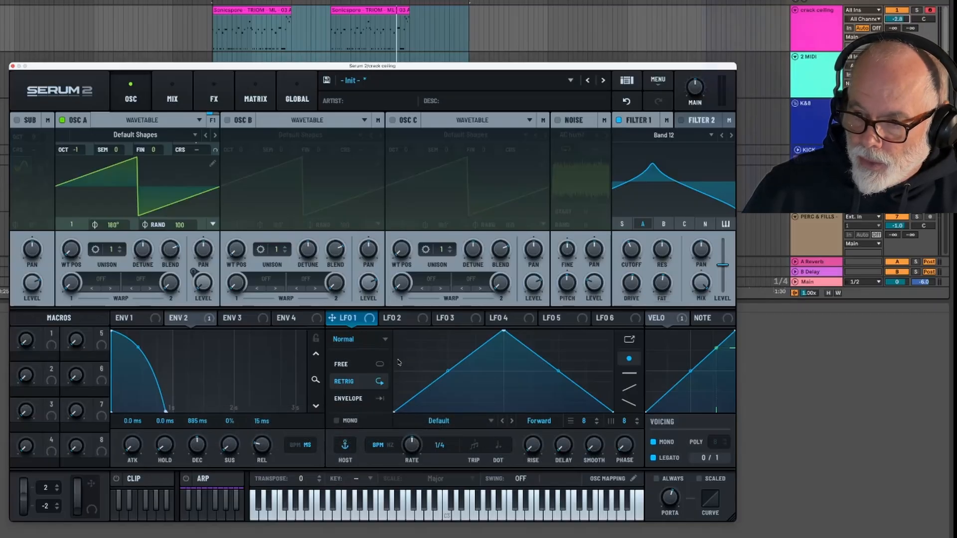
pyautogui.click(349, 367)
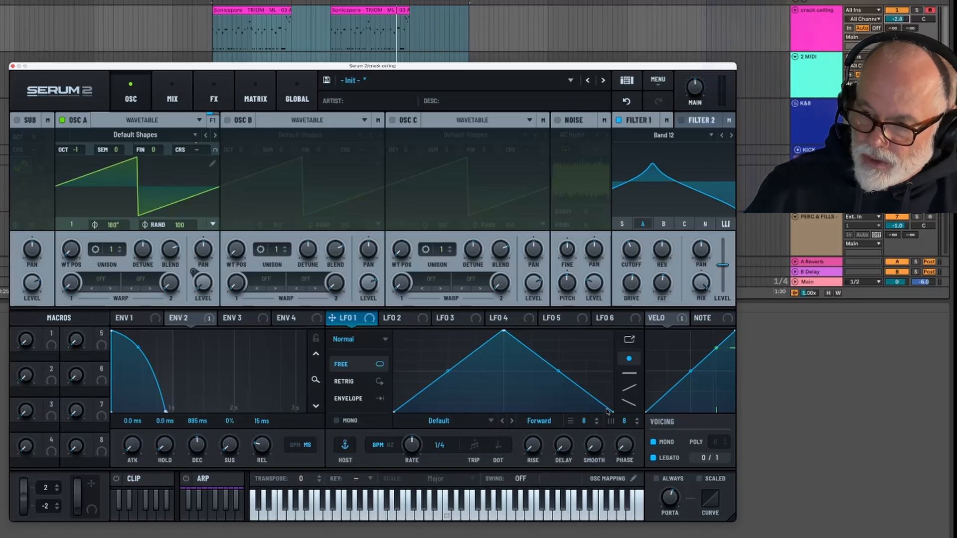
pyautogui.click(343, 382)
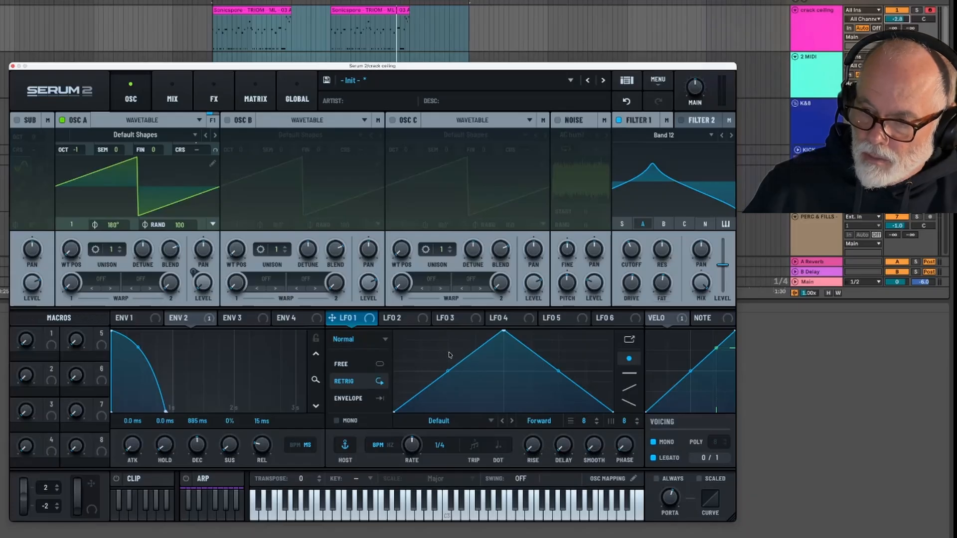
pyautogui.click(344, 365)
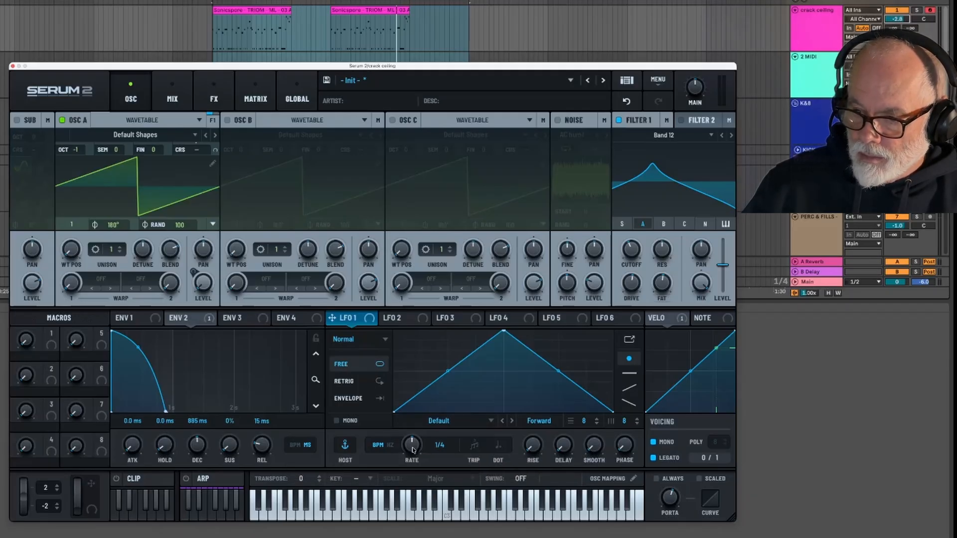
pyautogui.moveTo(412, 447); pyautogui.dragTo(411, 455)
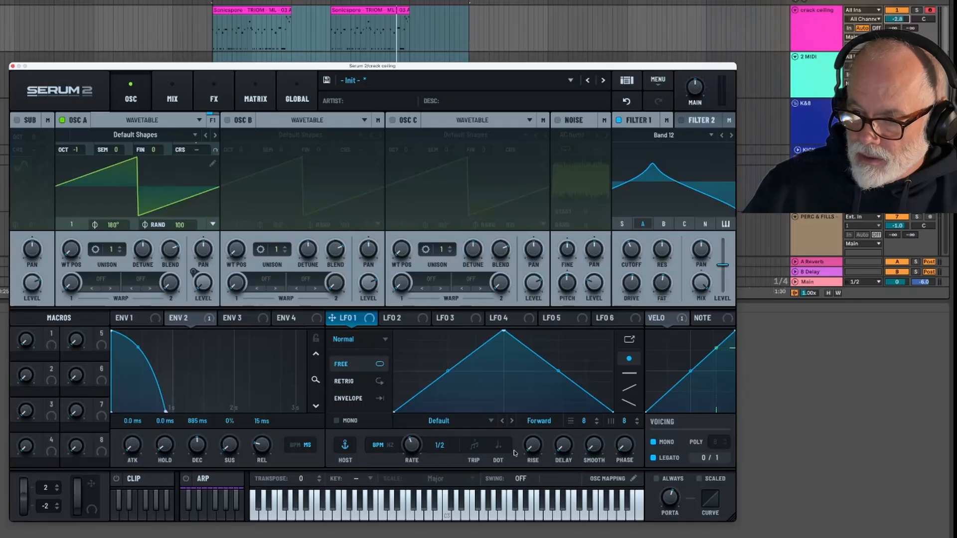
pyautogui.click(498, 445)
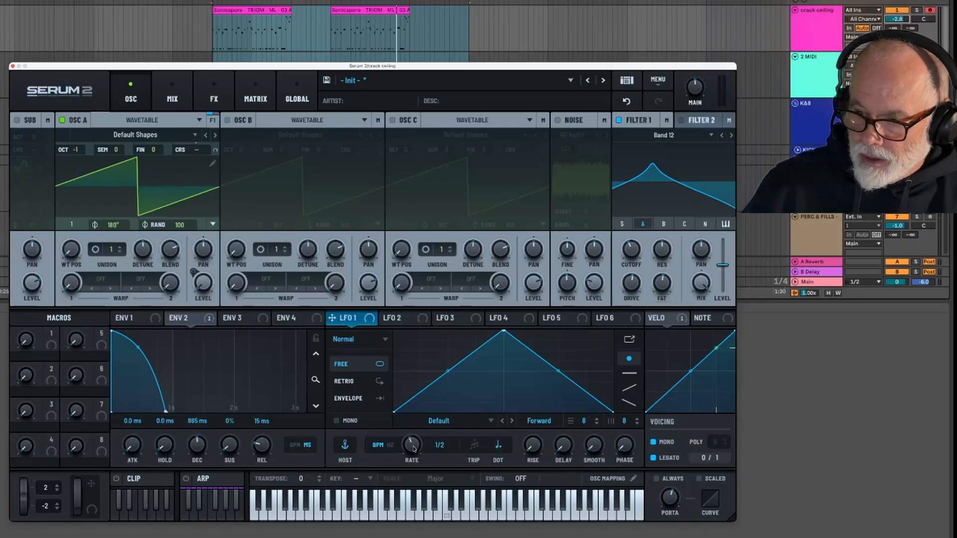
pyautogui.moveTo(413, 451); pyautogui.dragTo(414, 453)
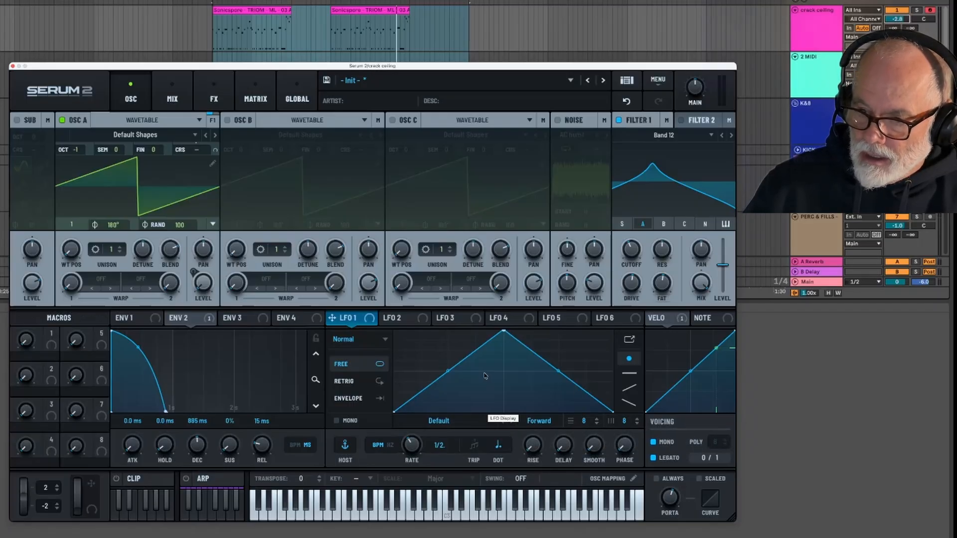
# Assign LFO 1 to Filter 1's cutoff and set the modulation amount to about 31%
pyautogui.moveTo(350, 319); pyautogui.dragTo(634, 251)
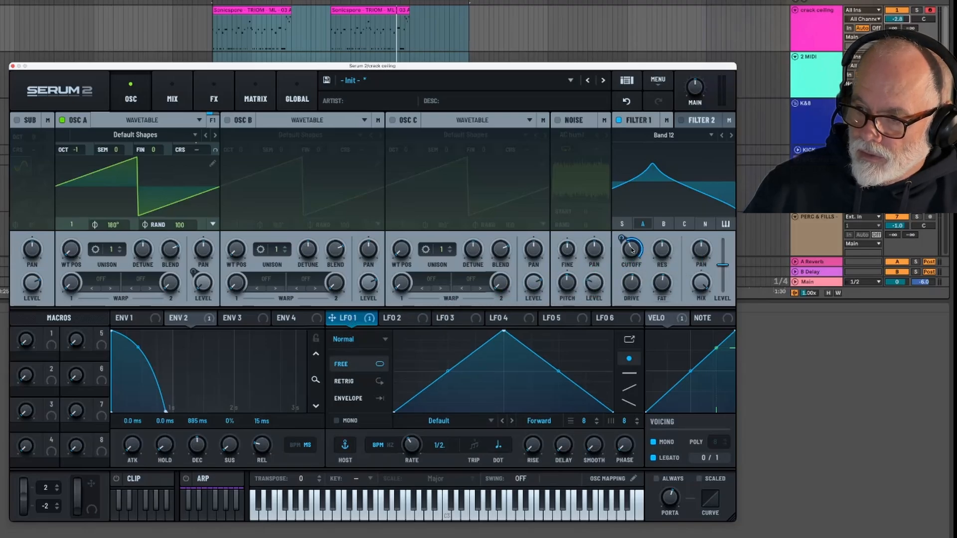
pyautogui.moveTo(620, 238)
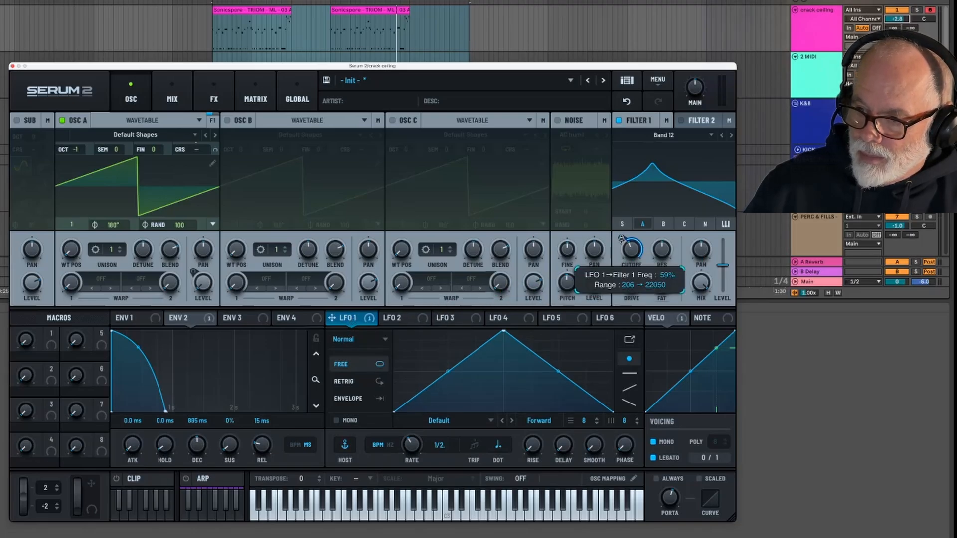
pyautogui.moveTo(621, 238); pyautogui.dragTo(618, 250)
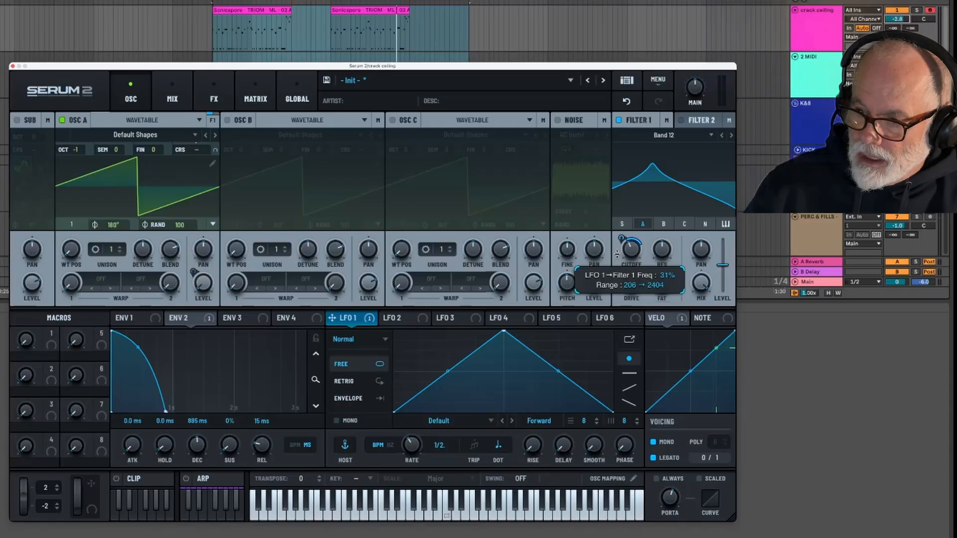
pyautogui.moveTo(617, 255); pyautogui.dragTo(621, 256)
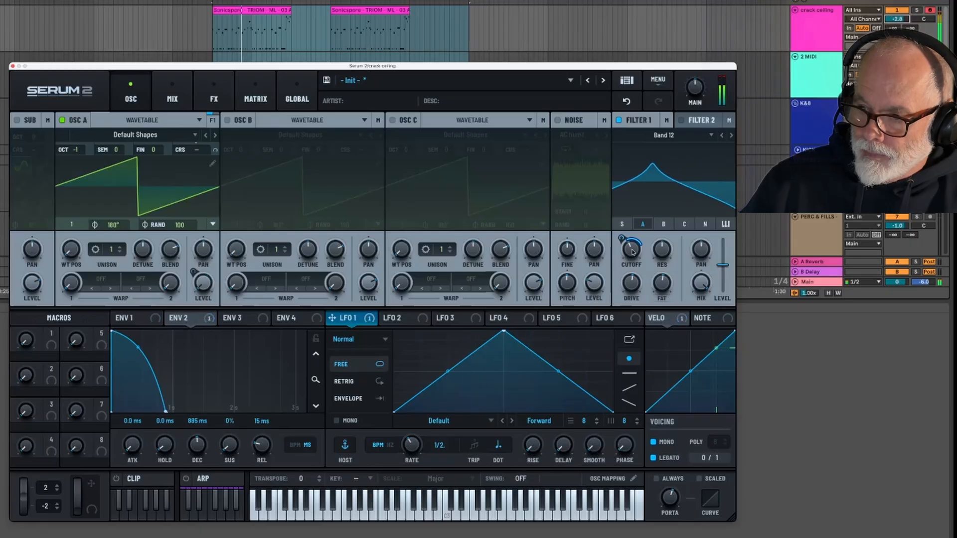
# Lower Filter 1's cutoff slightly and increase the LFO 1 modulation amount on it during playback
pyautogui.moveTo(632, 256)
pyautogui.moveTo(633, 257); pyautogui.dragTo(632, 261)
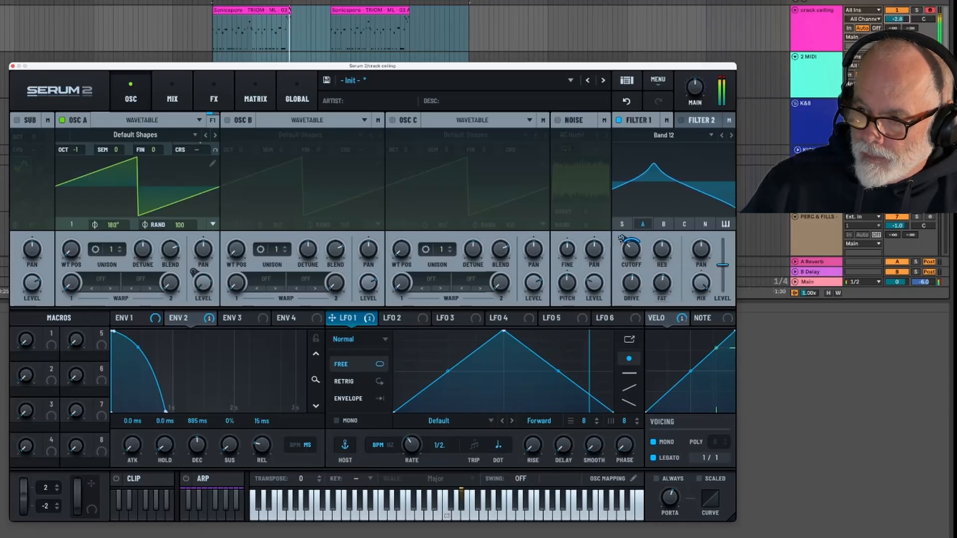
pyautogui.moveTo(621, 237)
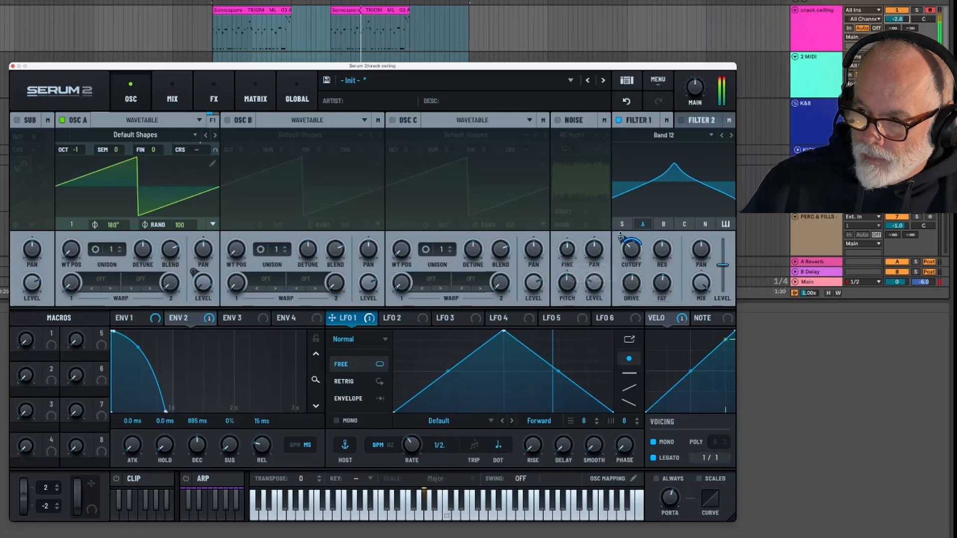
pyautogui.moveTo(621, 238); pyautogui.dragTo(622, 229)
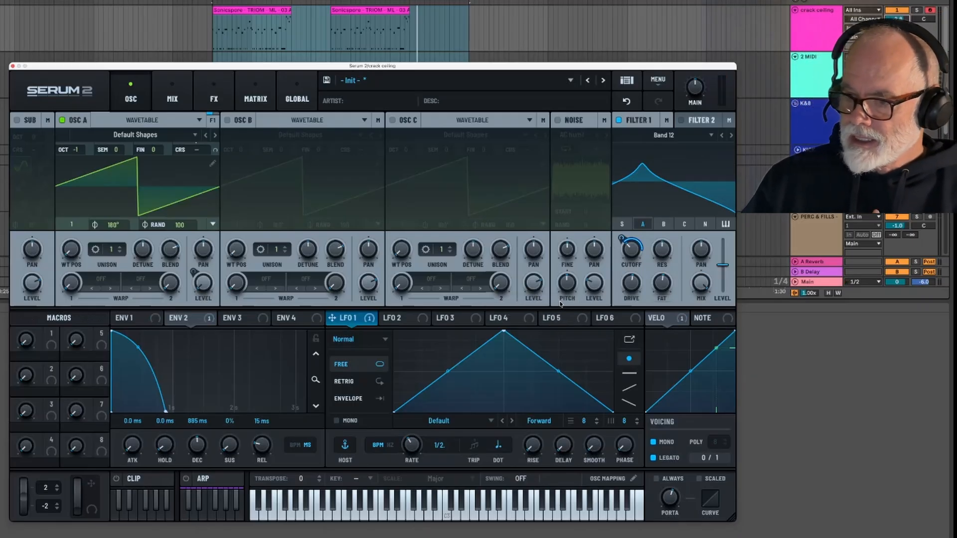
# Look through the main and bus effect chains and add a Distortion effect to the main chain
pyautogui.click(209, 99)
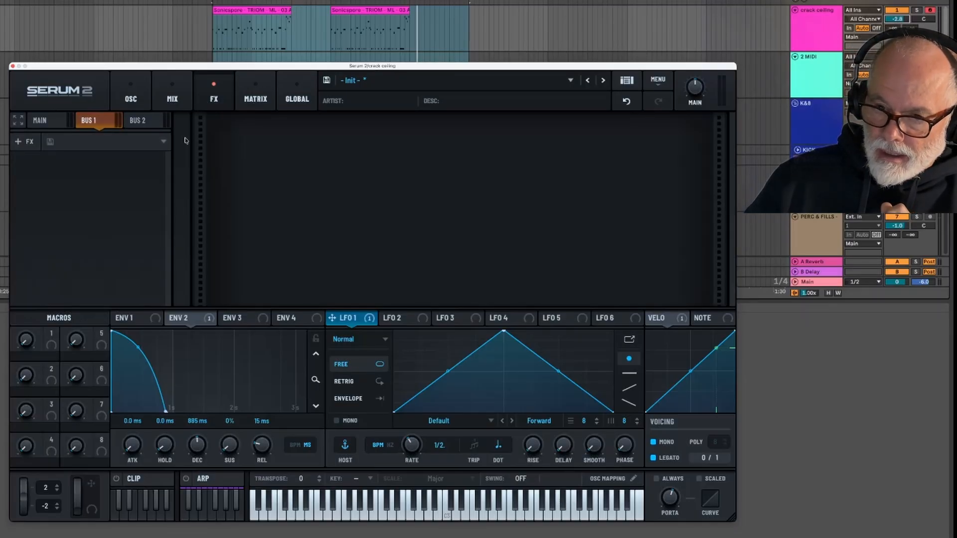
pyautogui.click(52, 123)
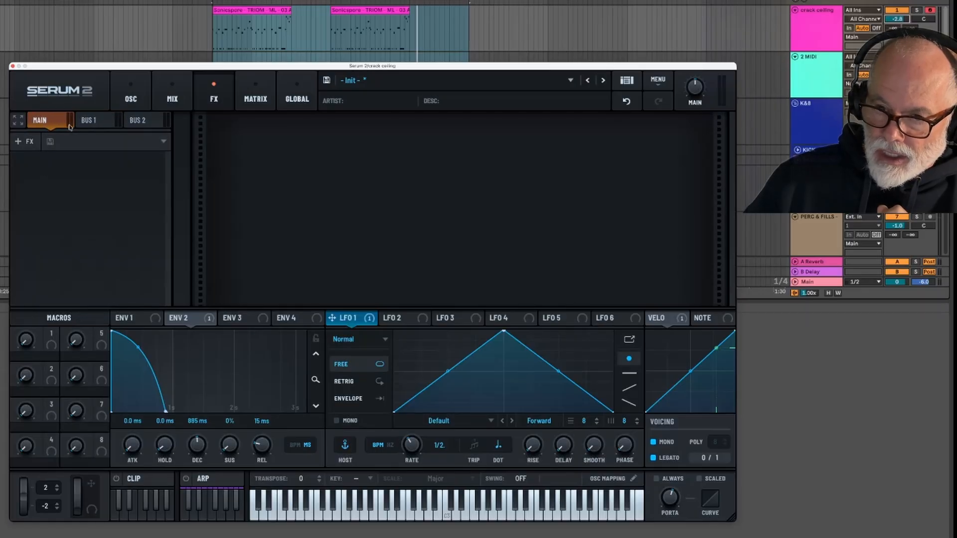
pyautogui.click(91, 124)
pyautogui.click(135, 123)
pyautogui.click(92, 121)
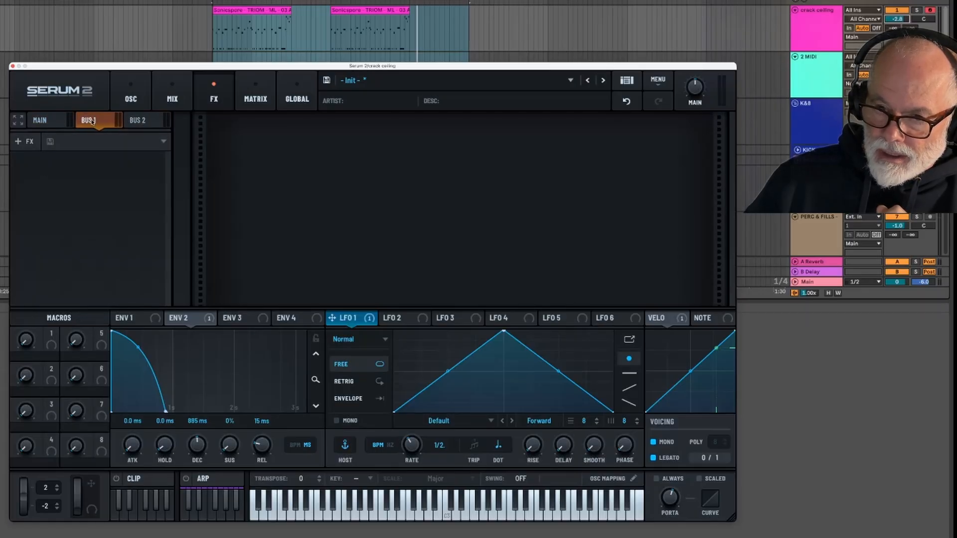
pyautogui.click(51, 122)
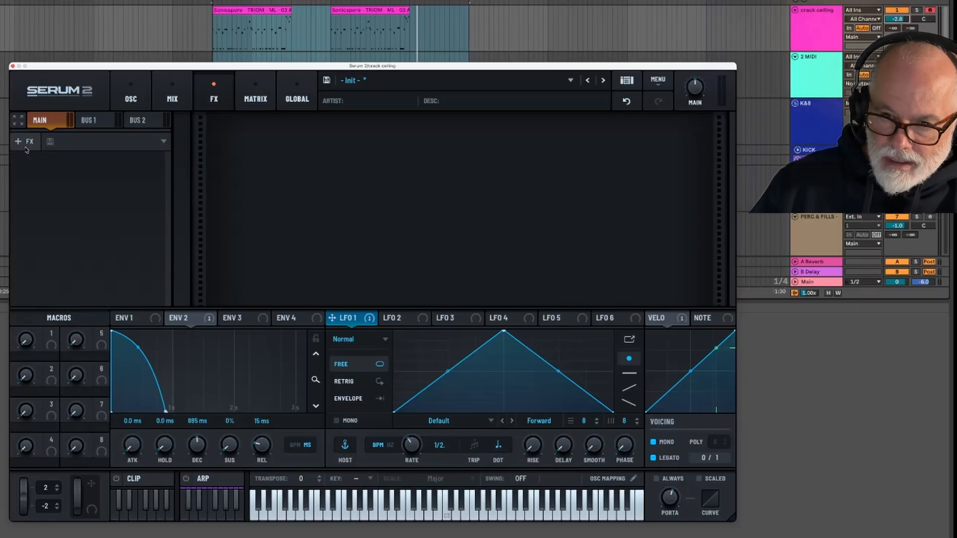
pyautogui.click(20, 142)
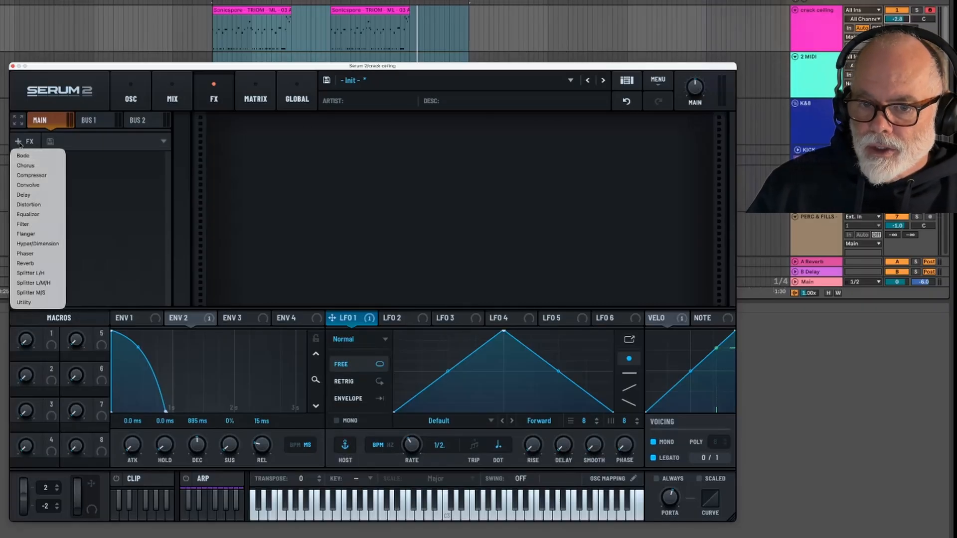
pyautogui.click(36, 205)
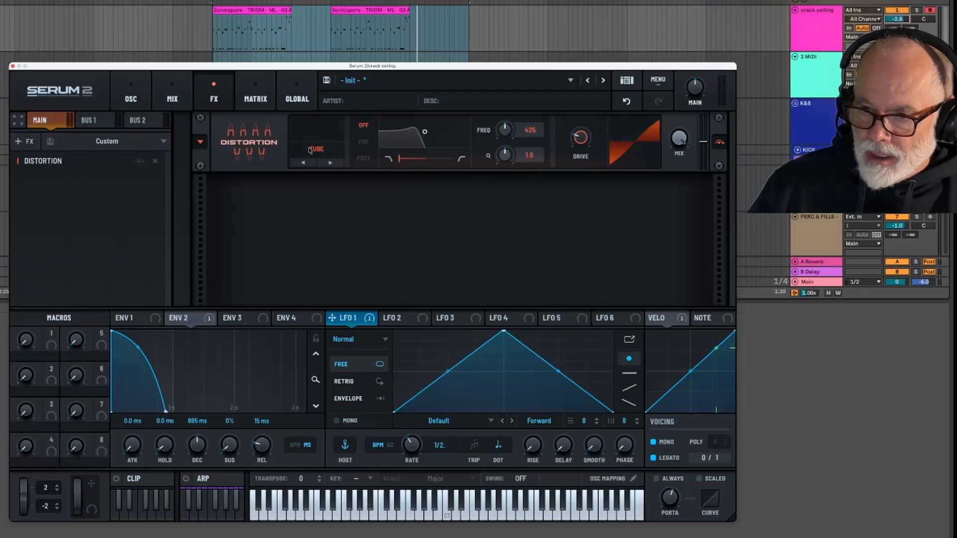
# Raise the Tube distortion's drive to maximum and set the distortion's filter to Off after trying the Pre position
pyautogui.click(364, 142)
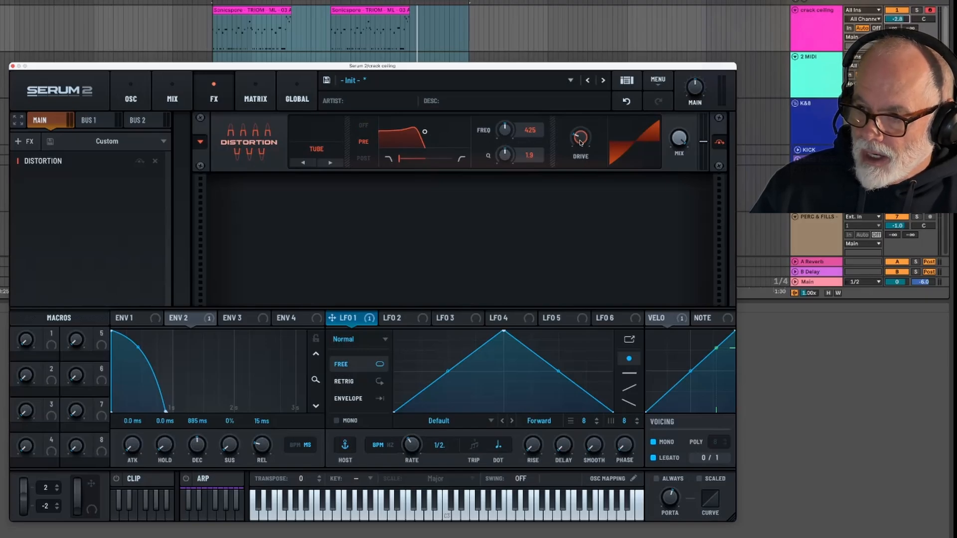
pyautogui.moveTo(580, 142); pyautogui.dragTo(620, 50)
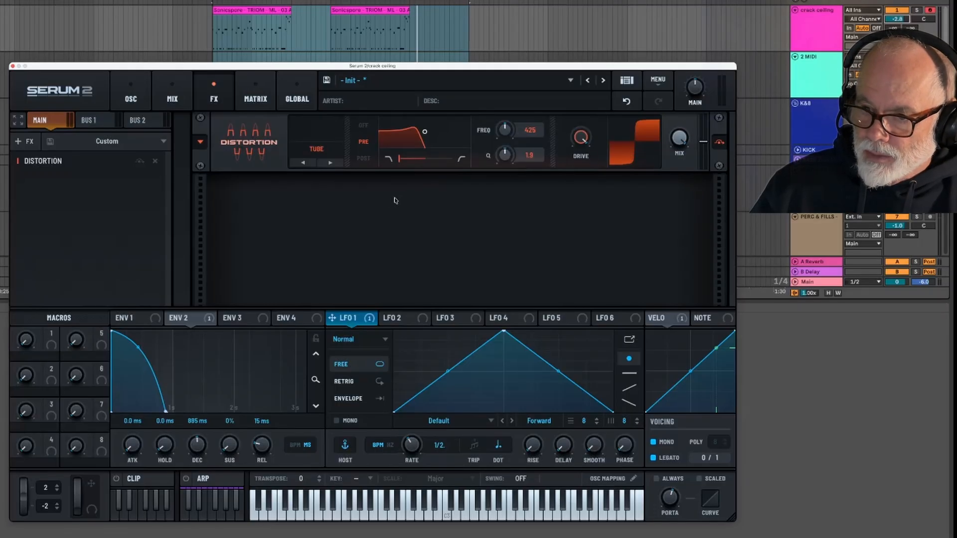
pyautogui.click(364, 126)
# Play the track and compare the sound with the distortion bypassed and active
pyautogui.press('space')
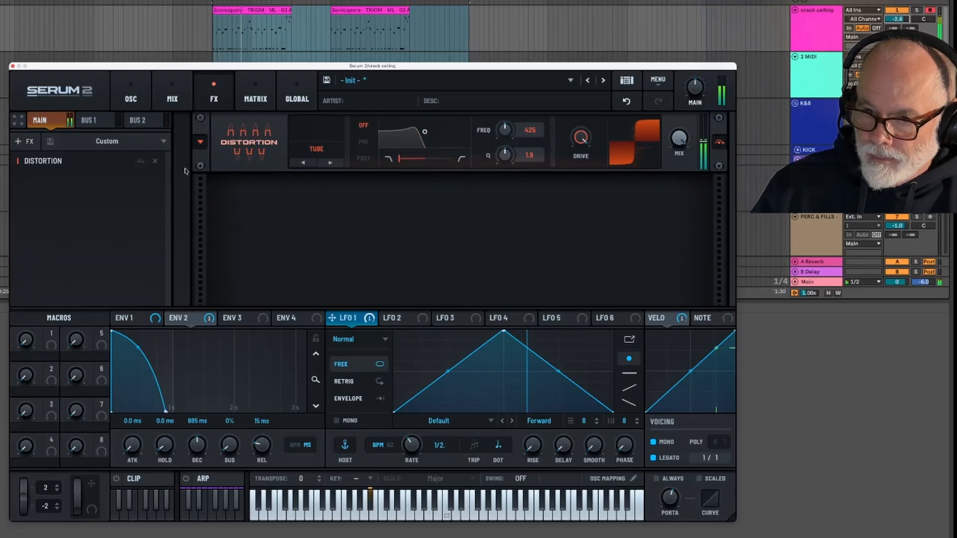
pyautogui.click(140, 161)
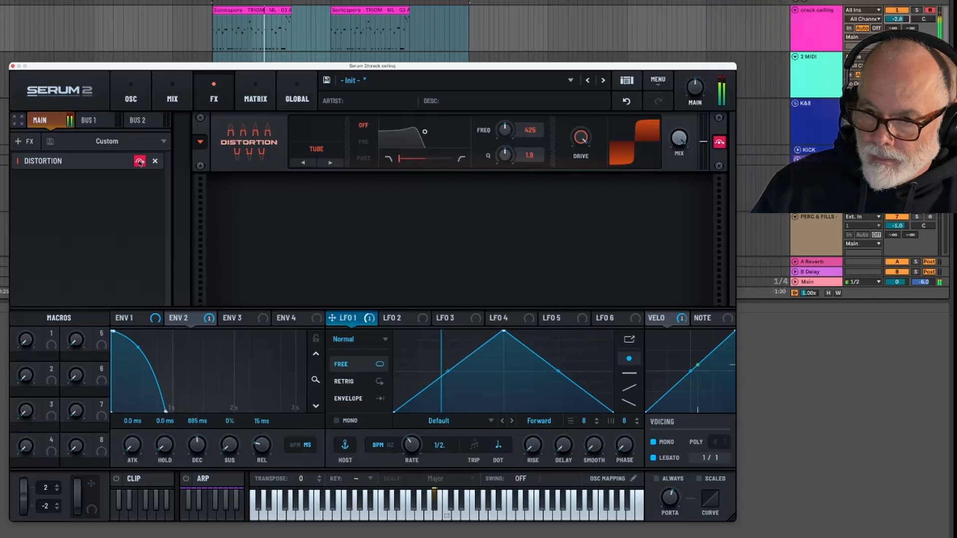
pyautogui.click(140, 161)
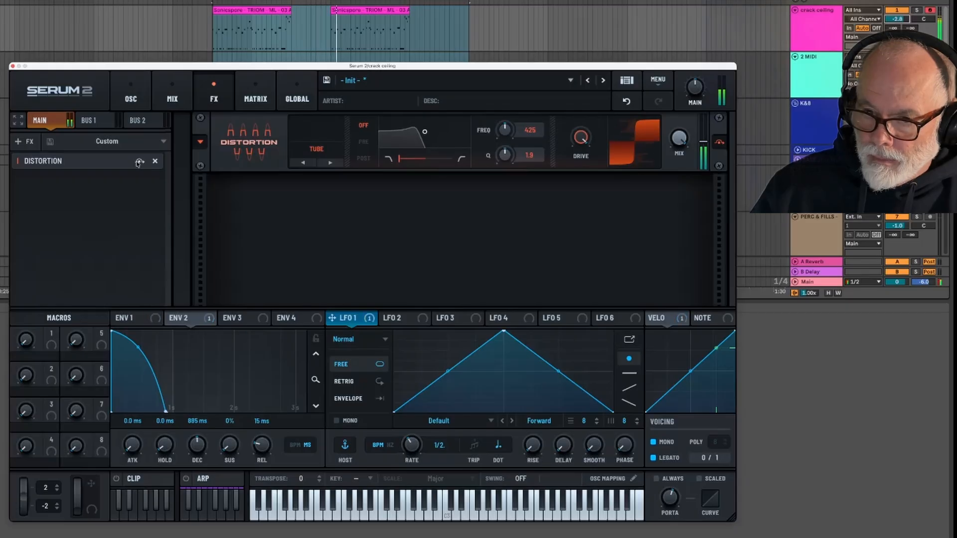
pyautogui.click(139, 162)
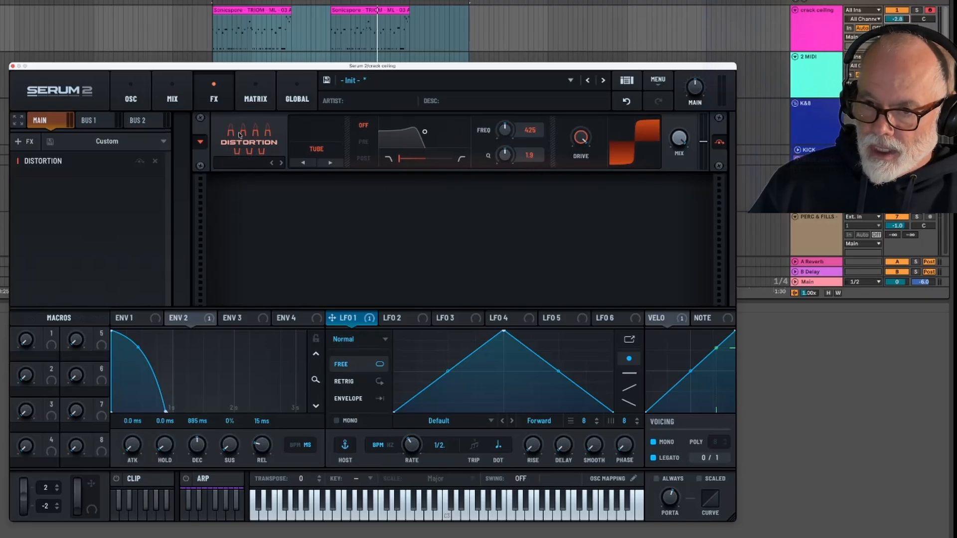
# Try the distortion's filter in the Pre position with frequency 2129 and Q 2.8, and set it back to Off
pyautogui.click(363, 142)
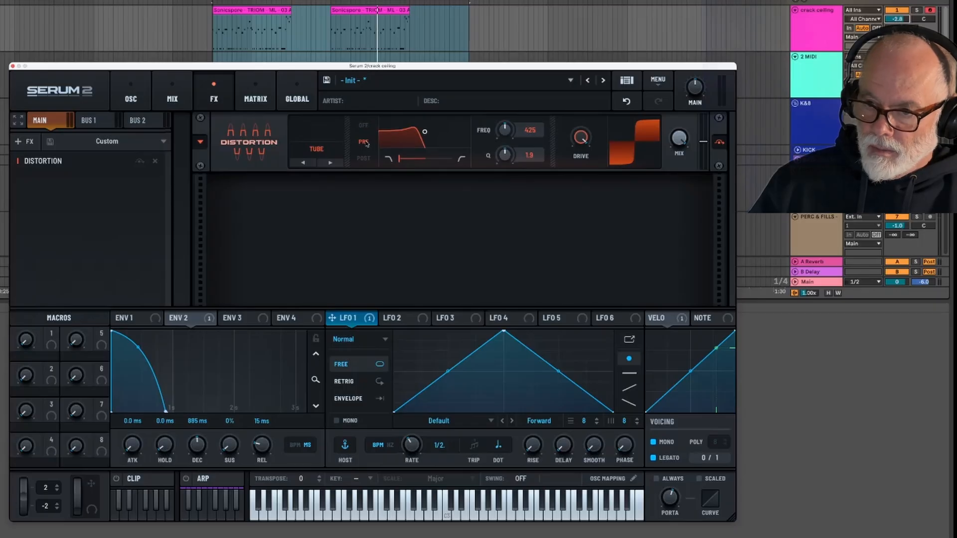
pyautogui.moveTo(426, 133)
pyautogui.mouseDown()
pyautogui.moveTo(451, 125)
pyautogui.moveTo(442, 129)
pyautogui.mouseUp()
pyautogui.click(365, 127)
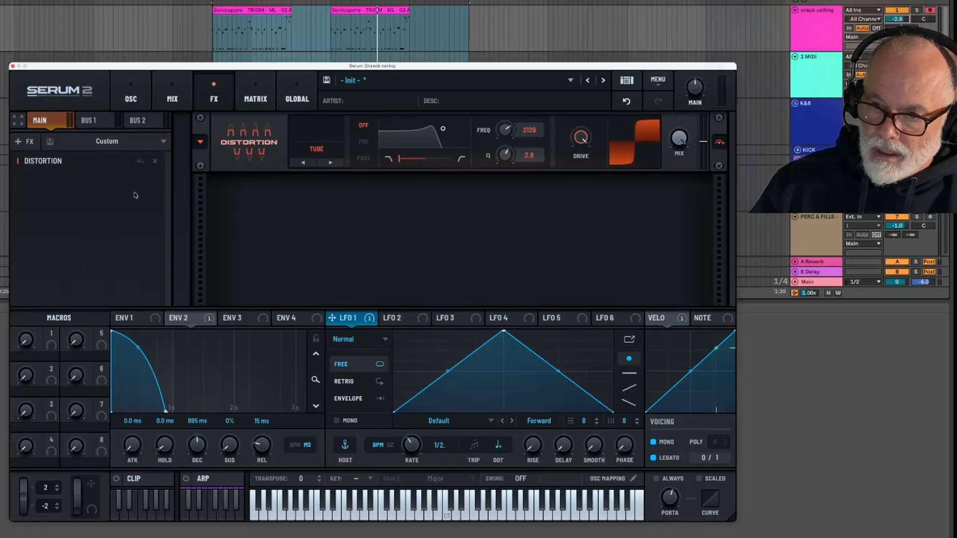
# Add a Convolve effect to the main chain and load the factory Woodpecker impulse response from the Coloration category
pyautogui.click(20, 142)
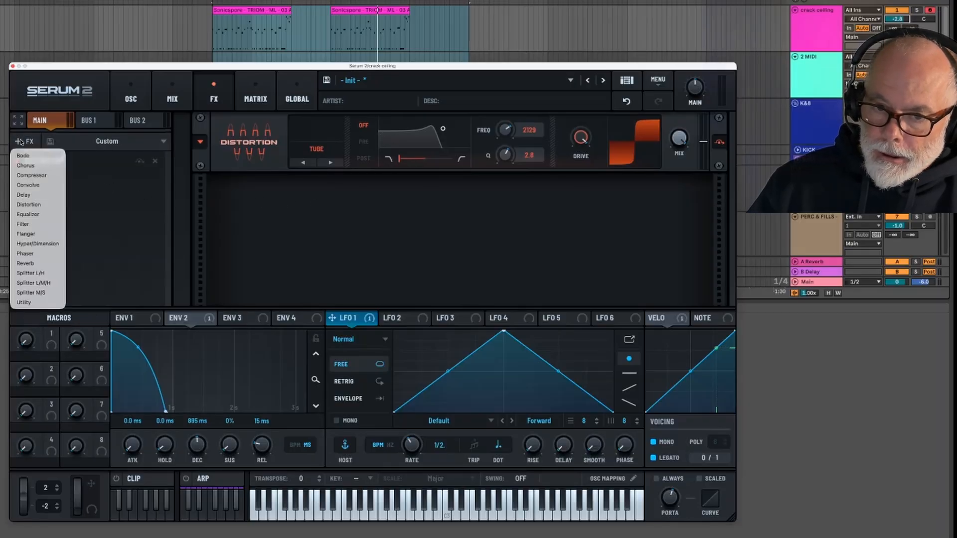
pyautogui.click(36, 186)
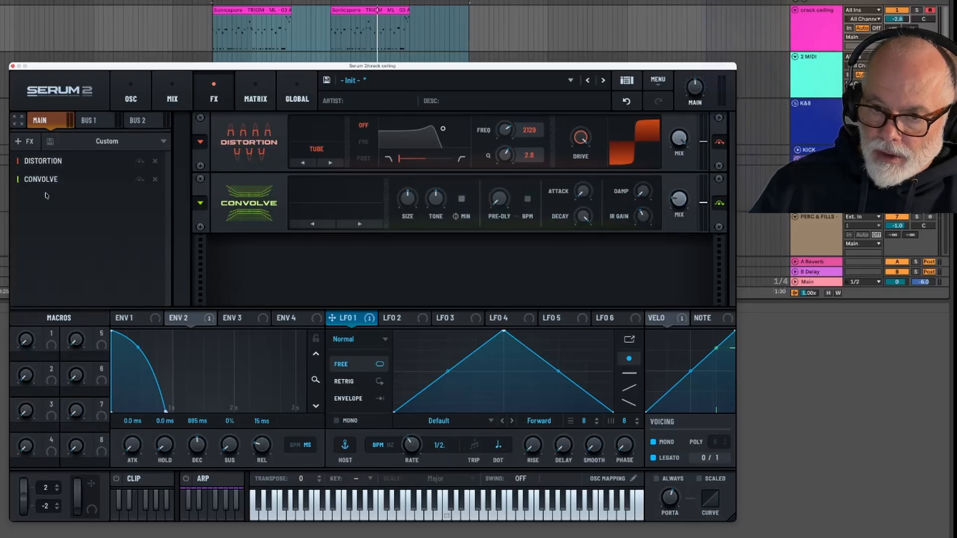
pyautogui.click(322, 211)
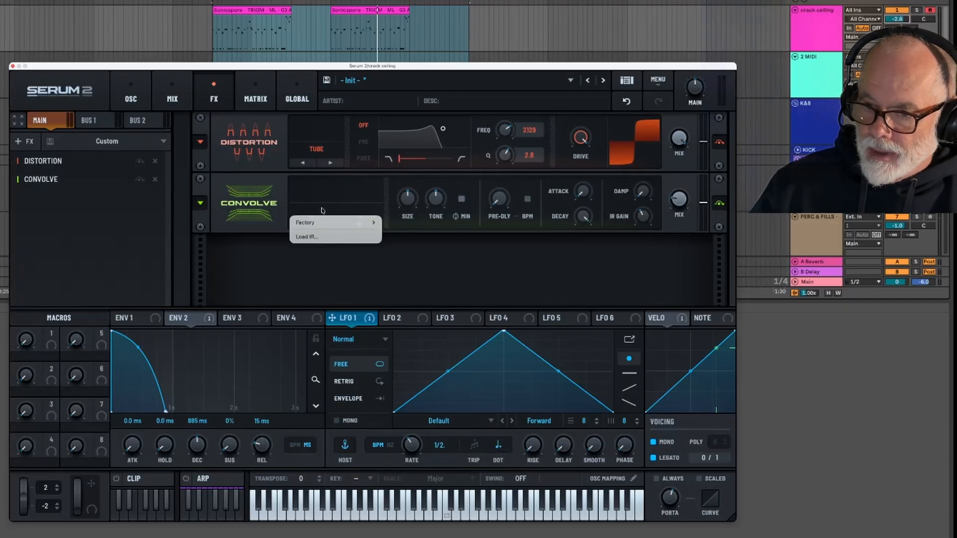
pyautogui.moveTo(325, 226)
pyautogui.moveTo(402, 233)
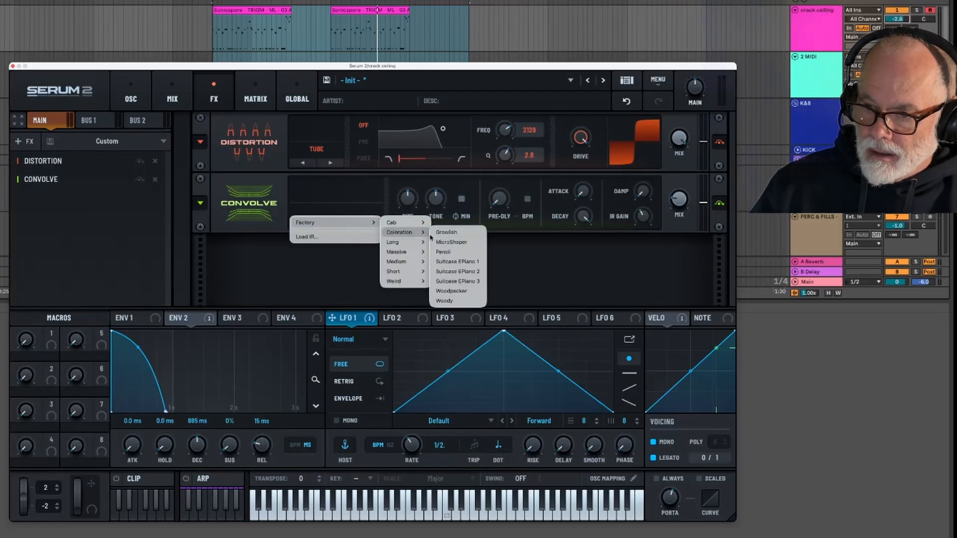
pyautogui.click(450, 291)
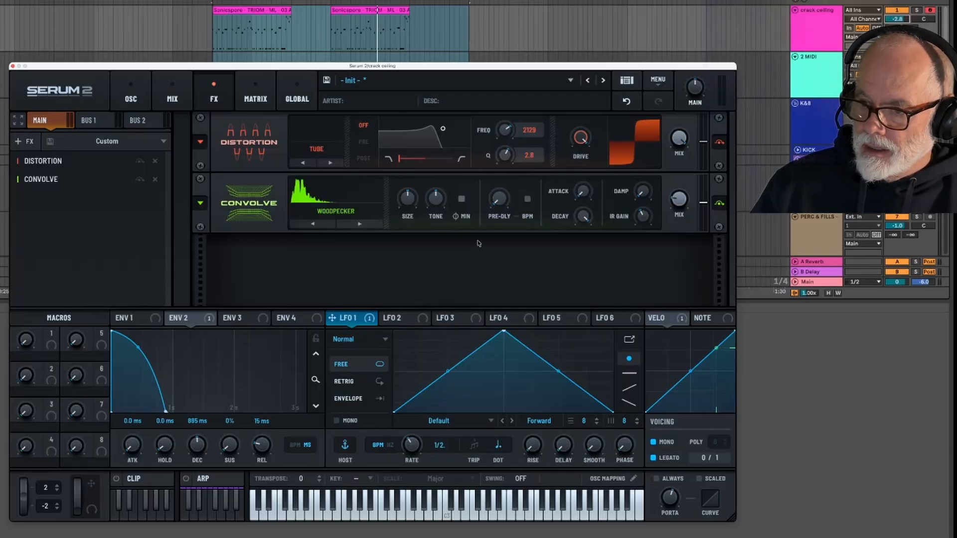
# Increase the Convolve effect's size moderately above its default and raise its wet/dry mix
pyautogui.moveTo(412, 202); pyautogui.dragTo(417, 190)
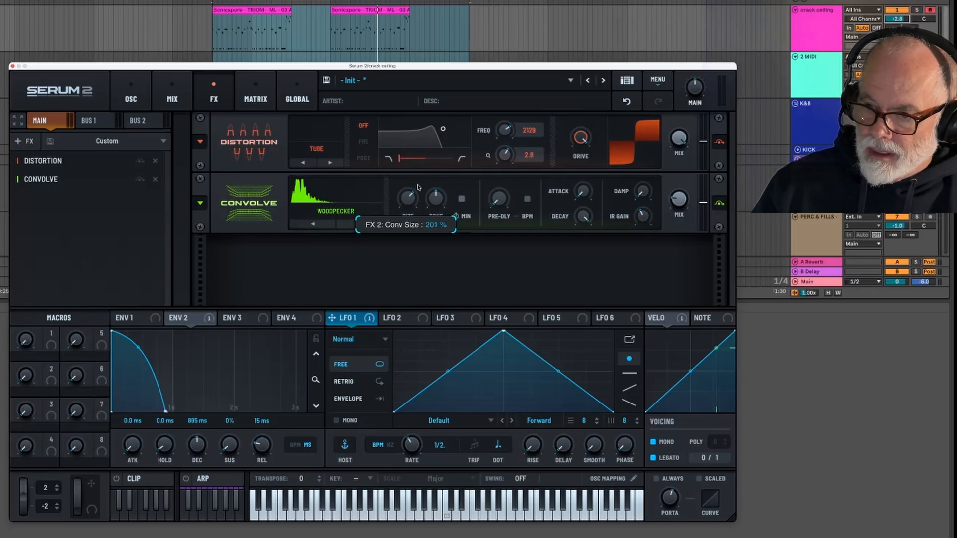
pyautogui.moveTo(418, 187); pyautogui.dragTo(416, 190)
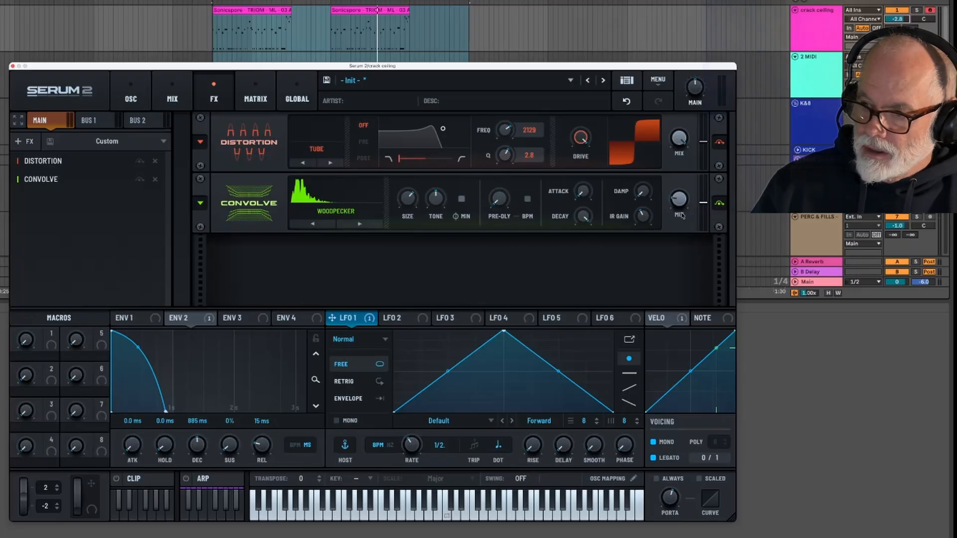
pyautogui.moveTo(678, 204)
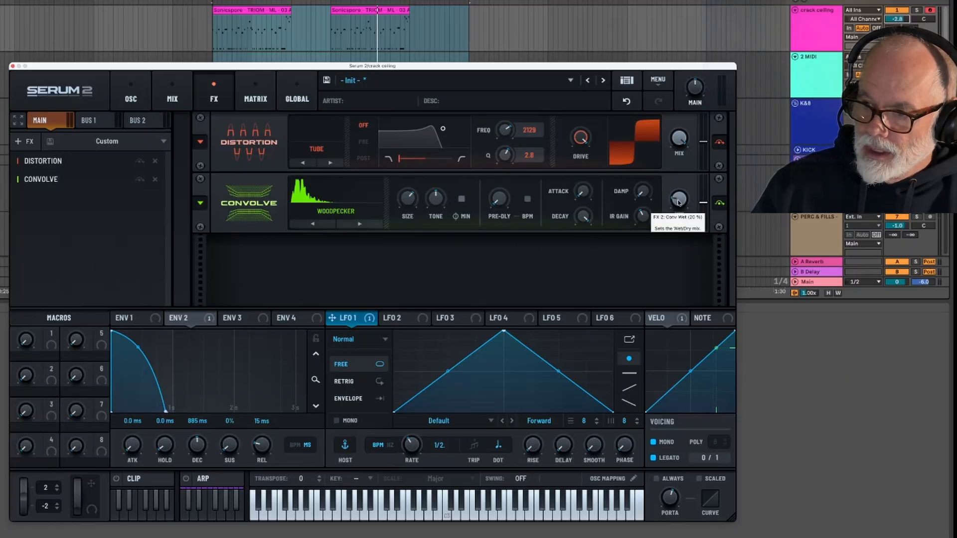
pyautogui.moveTo(678, 201); pyautogui.dragTo(686, 183)
pyautogui.moveTo(410, 202)
pyautogui.mouseDown()
pyautogui.moveTo(414, 192)
pyautogui.moveTo(409, 204)
pyautogui.mouseUp()
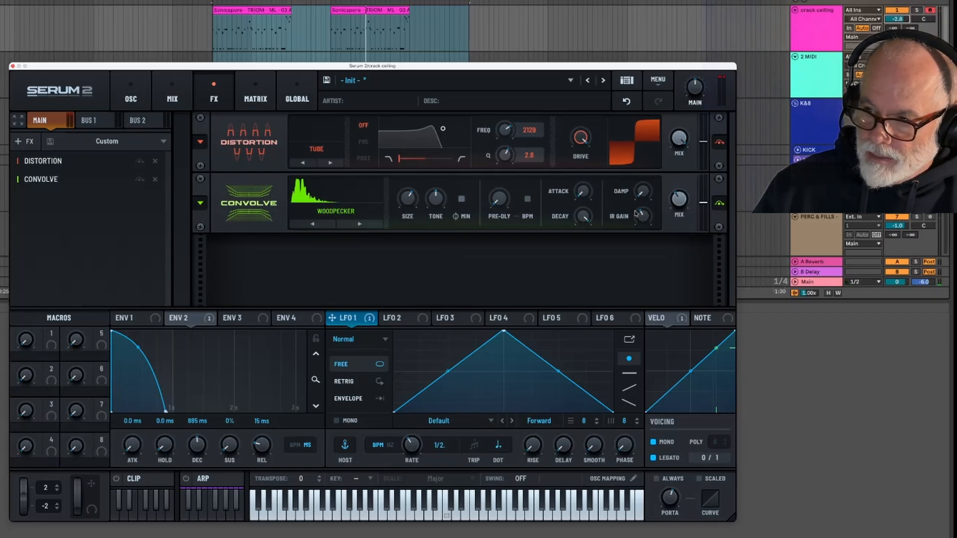
pyautogui.moveTo(672, 201)
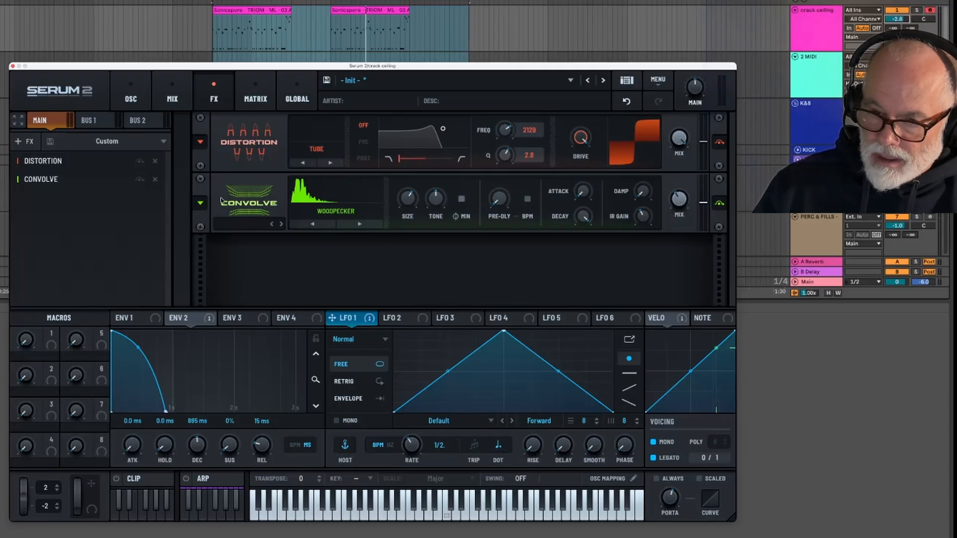
# Add a Flanger to the main effect chain and reduce its mix to around the midpoint
pyautogui.click(24, 141)
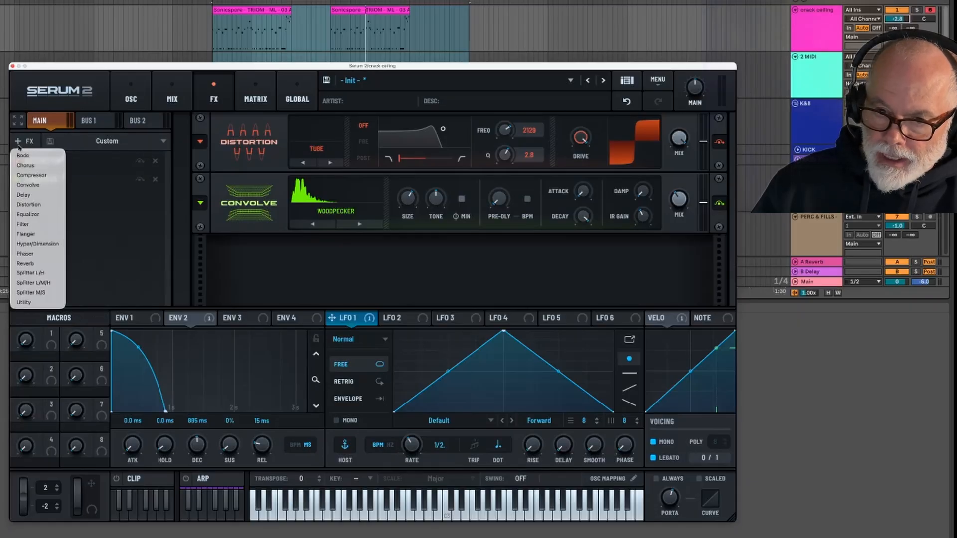
pyautogui.click(25, 234)
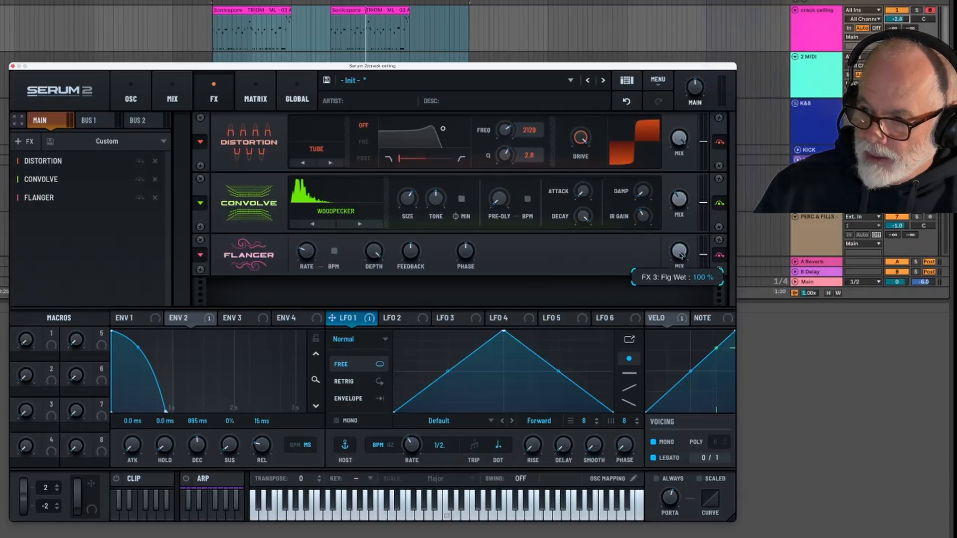
pyautogui.moveTo(677, 254); pyautogui.dragTo(669, 315)
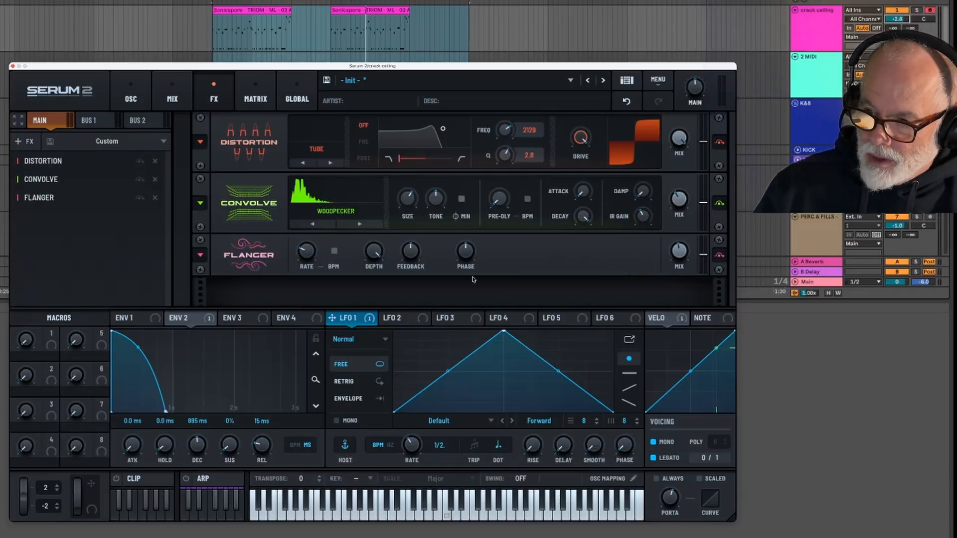
# Raise the flanger's feedback well above its default while playing the track, and lower its mix further
pyautogui.moveTo(416, 262); pyautogui.dragTo(417, 249)
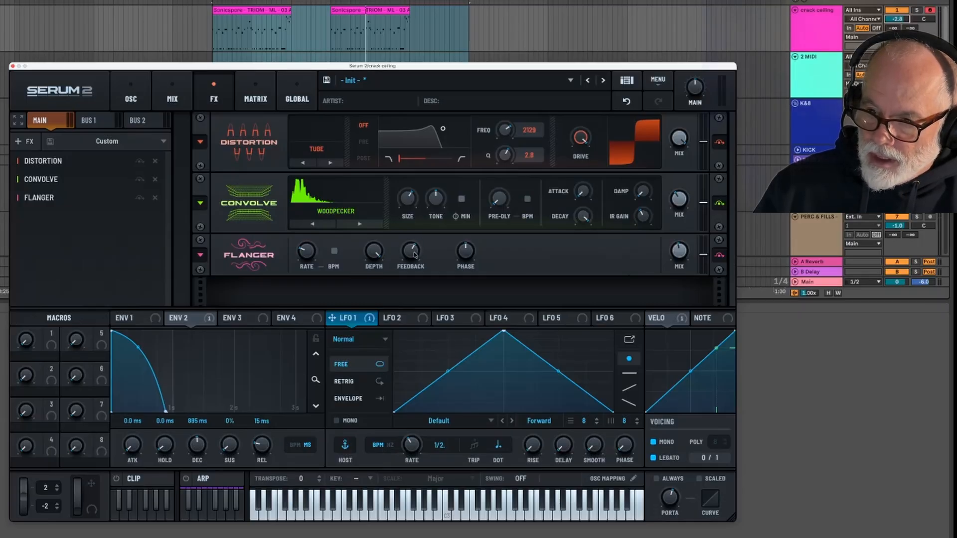
pyautogui.press('space')
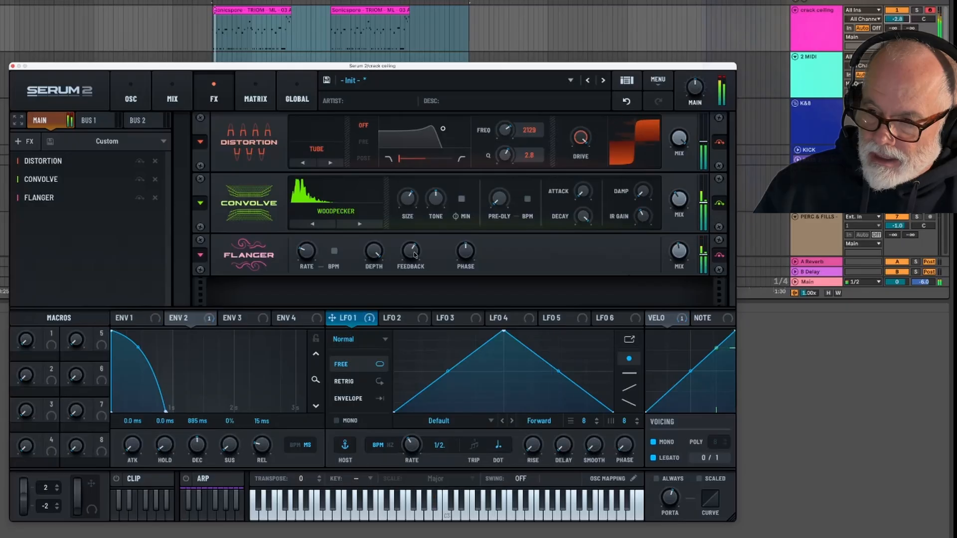
pyautogui.moveTo(414, 255)
pyautogui.mouseDown()
pyautogui.moveTo(426, 227)
pyautogui.moveTo(421, 245)
pyautogui.mouseUp()
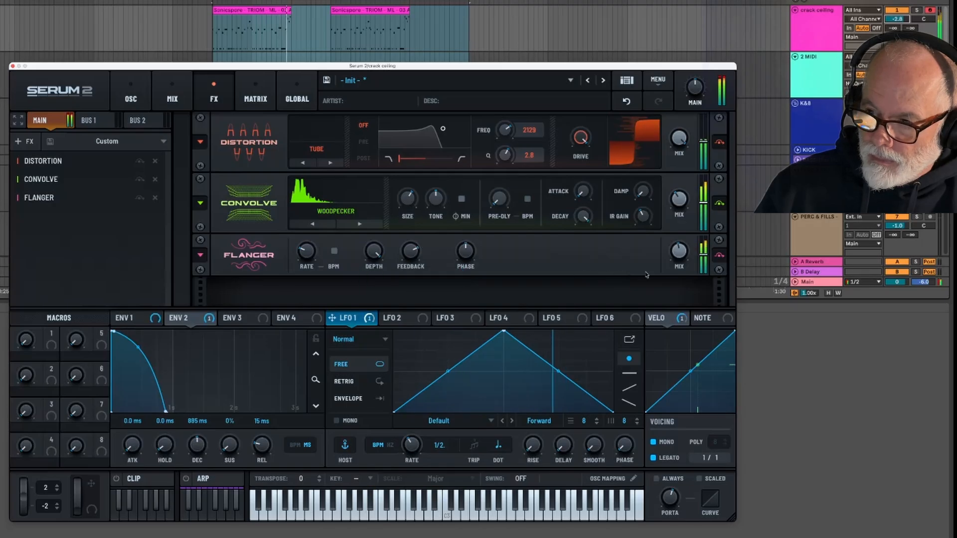
pyautogui.moveTo(677, 253); pyautogui.dragTo(675, 273)
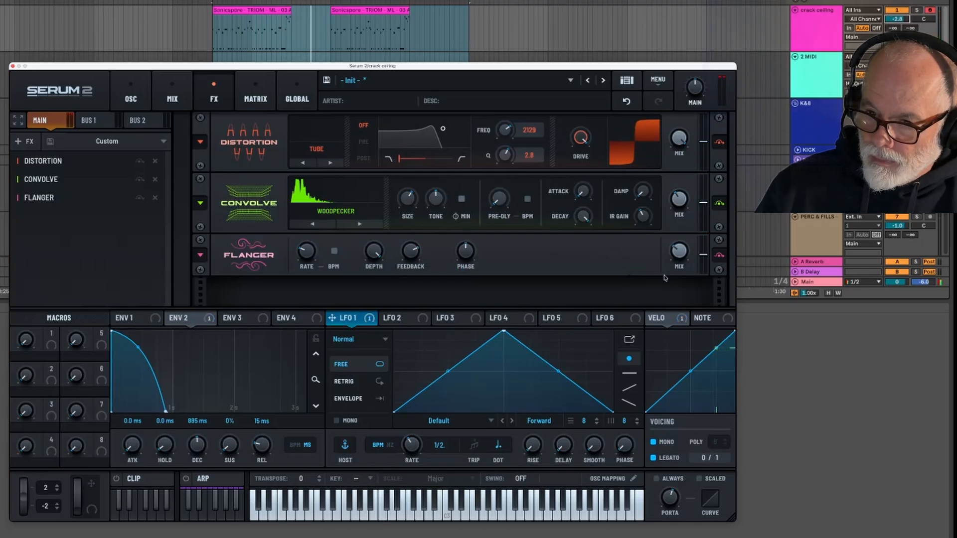
# Compare the sound with the flanger bypassed and active, and increase its rate slightly
pyautogui.click(140, 198)
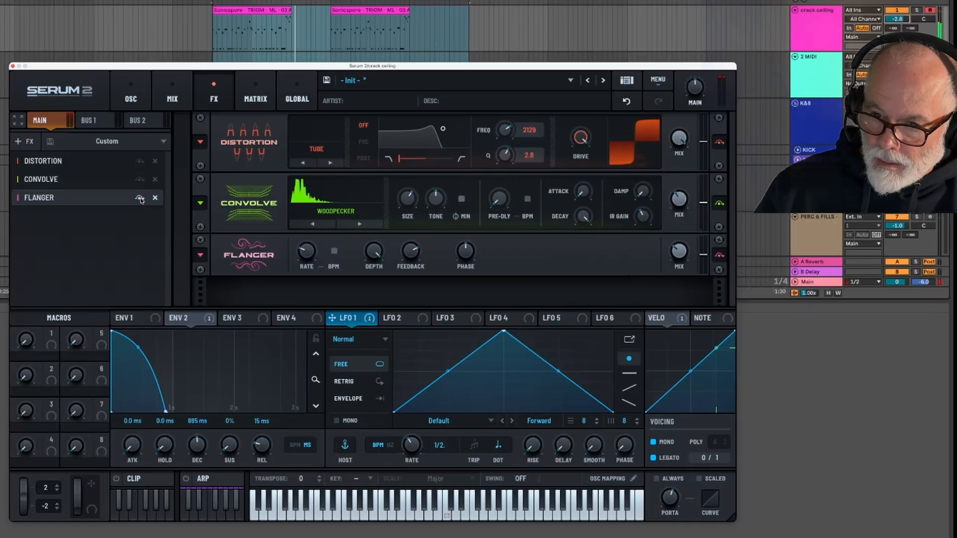
pyautogui.click(140, 199)
pyautogui.moveTo(306, 255)
pyautogui.moveTo(306, 256)
pyautogui.mouseDown()
pyautogui.moveTo(329, 211)
pyautogui.moveTo(322, 264)
pyautogui.mouseUp()
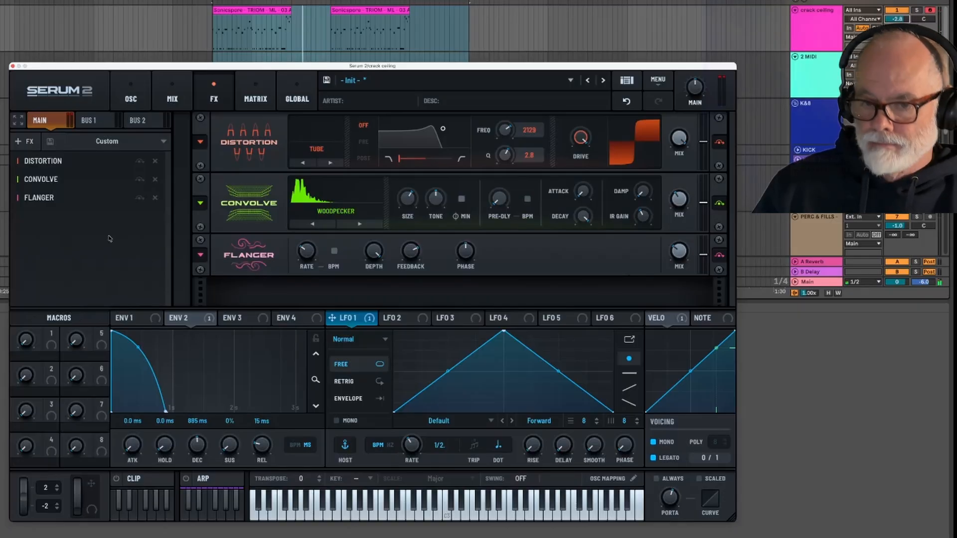
# Add a Reverb to the main effect chain and set its type to Hall
pyautogui.click(18, 141)
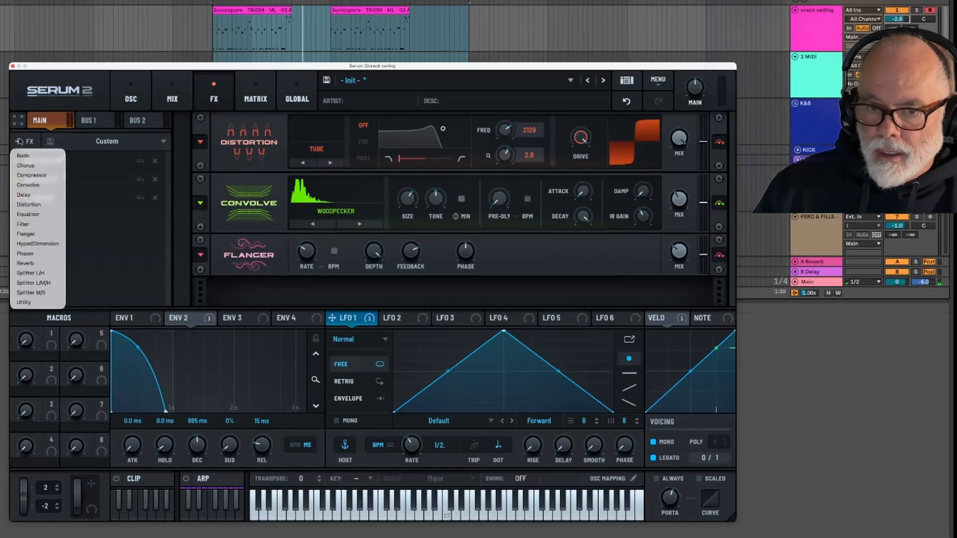
pyautogui.click(26, 263)
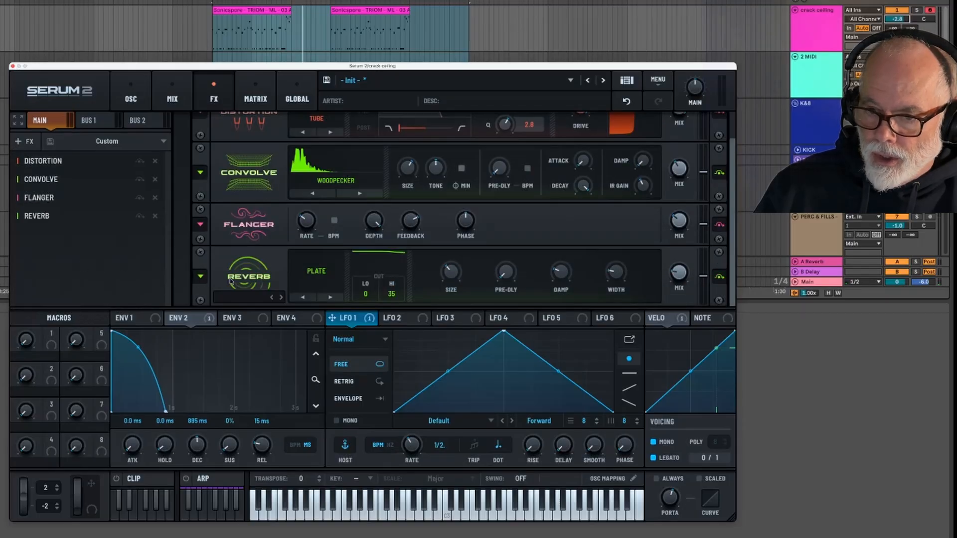
pyautogui.click(312, 275)
pyautogui.click(316, 304)
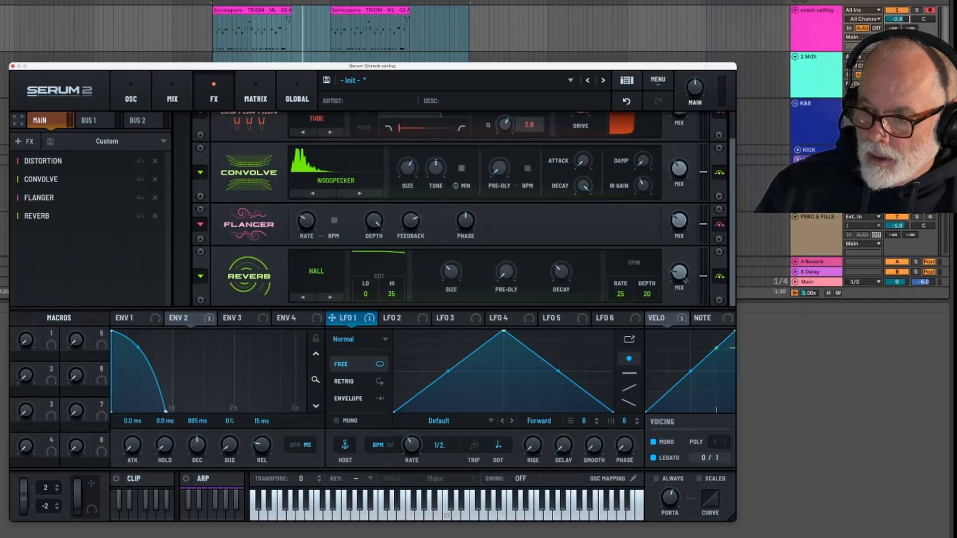
# Raise the Hall reverb's mix to 55% and bring it back down to a moderate amount
pyautogui.moveTo(681, 278)
pyautogui.moveTo(681, 278); pyautogui.dragTo(696, 243)
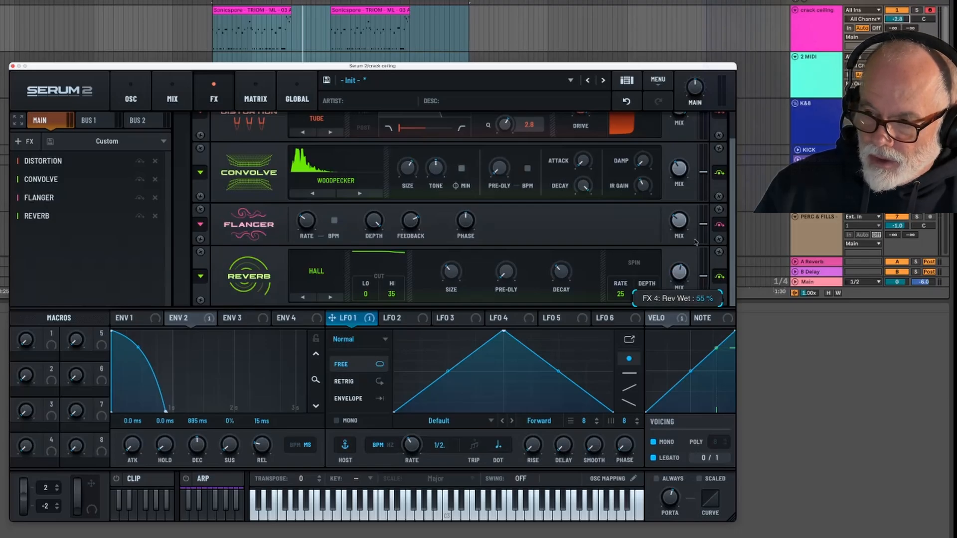
pyautogui.moveTo(691, 251); pyautogui.dragTo(686, 264)
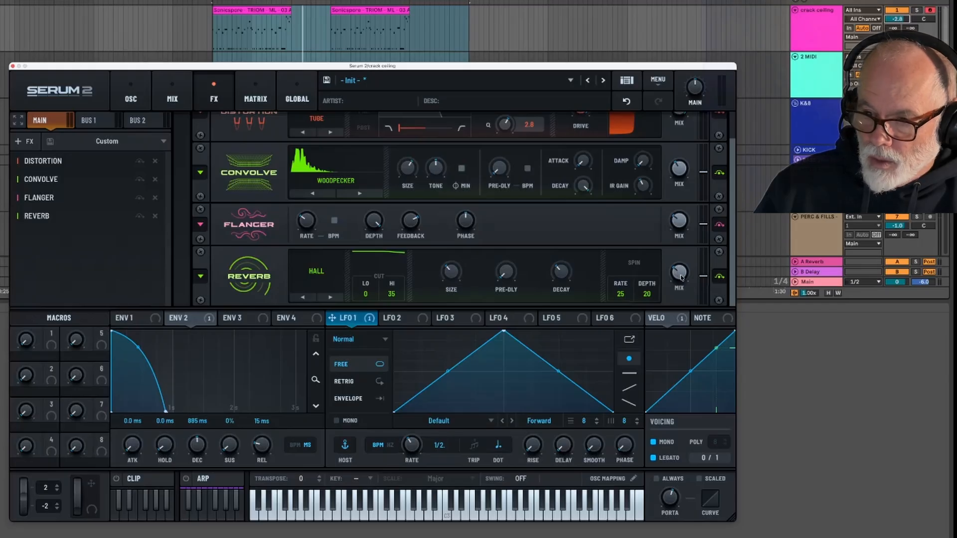
pyautogui.moveTo(681, 277)
pyautogui.mouseDown()
pyautogui.moveTo(692, 247)
pyautogui.moveTo(674, 283)
pyautogui.moveTo(679, 277)
pyautogui.mouseUp()
# Play the track and increase the Hall reverb's size from 35% to around the knob's midpoint
pyautogui.press('space')
pyautogui.press('space')
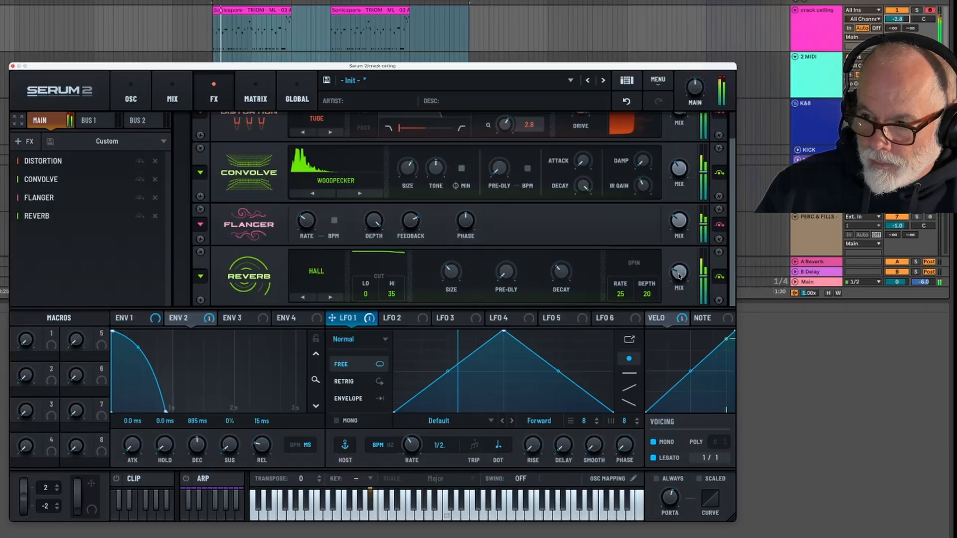
pyautogui.moveTo(453, 274)
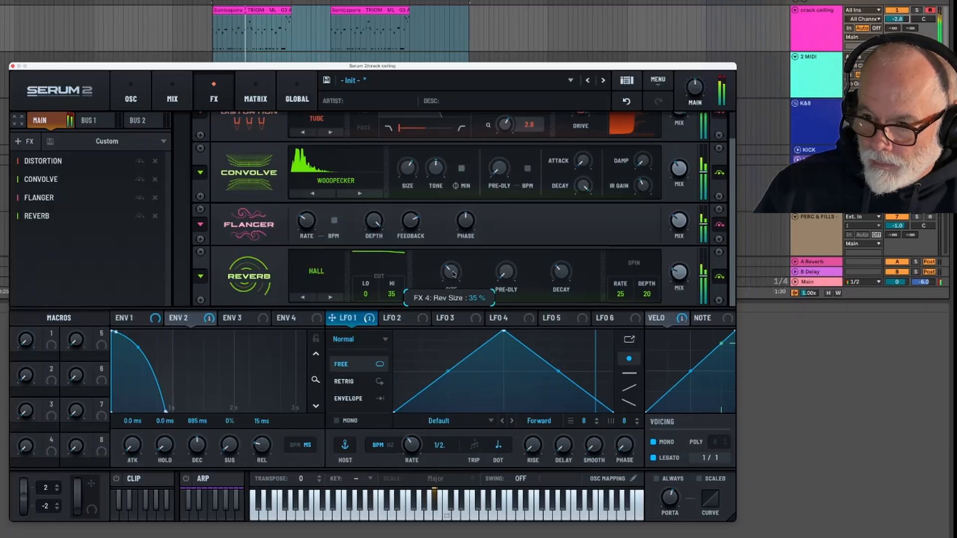
pyautogui.moveTo(453, 274); pyautogui.dragTo(459, 253)
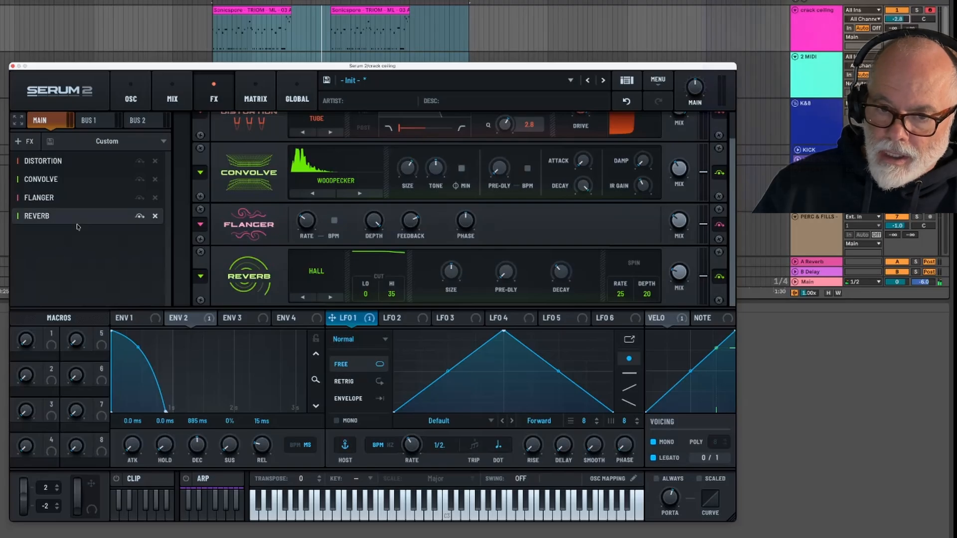
# Add a Compressor to the main chain in Multiband mode with threshold -10.9 dB and ratio 3:1
pyautogui.click(22, 142)
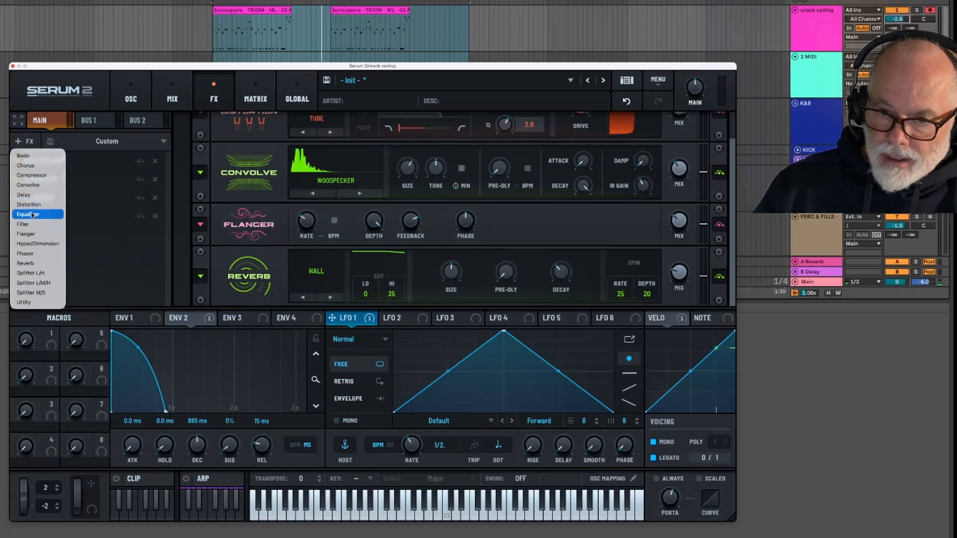
pyautogui.click(30, 175)
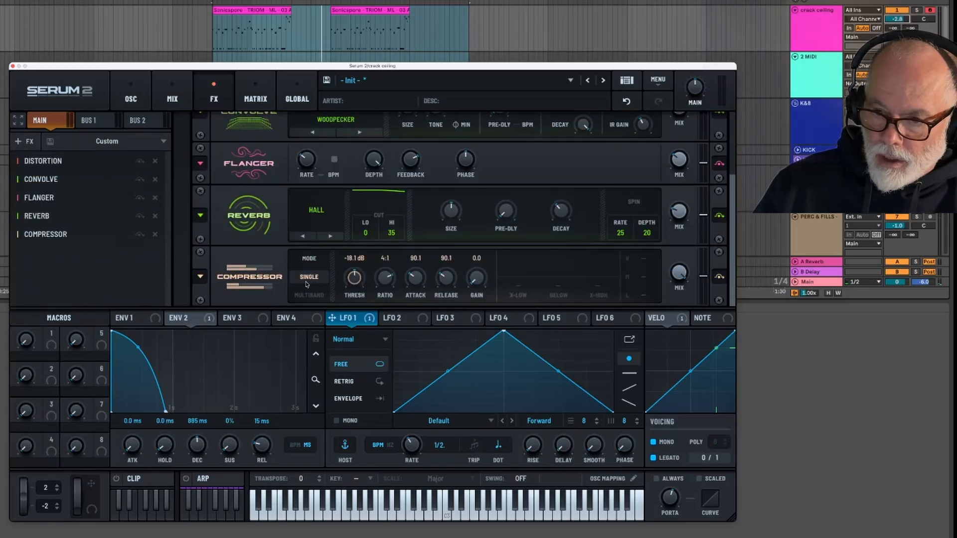
pyautogui.click(309, 295)
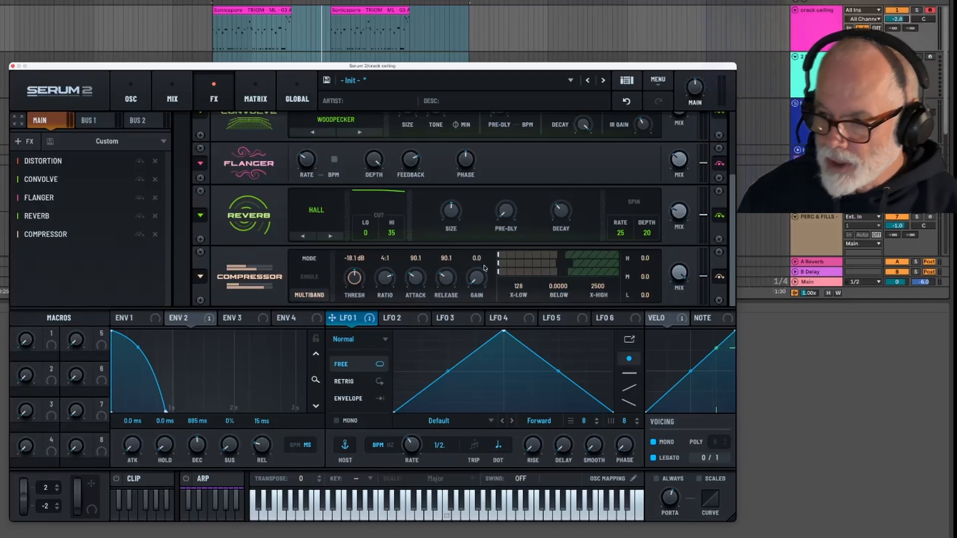
pyautogui.moveTo(357, 290); pyautogui.dragTo(385, 290)
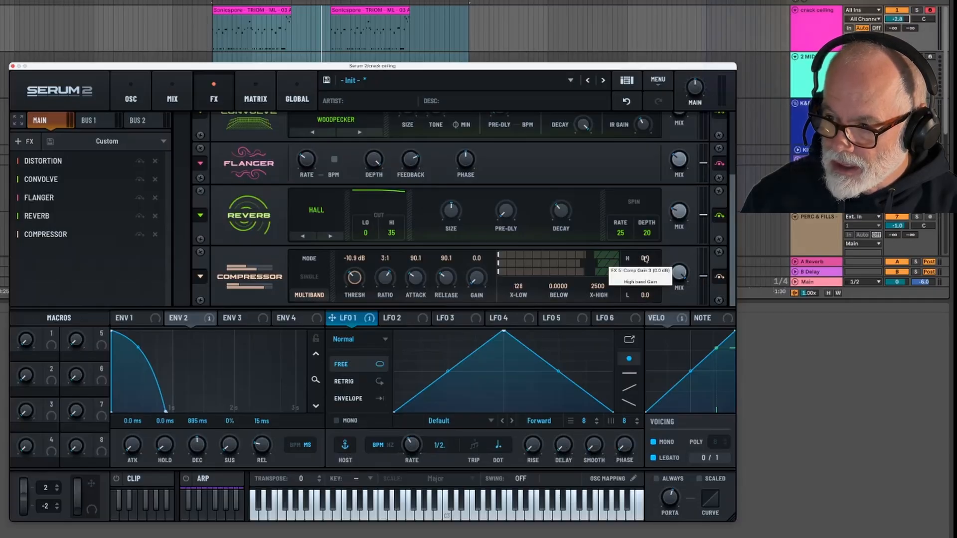
# Set the compressor's high, mid and low band gains to 4.5, 2.7 and -2.9 during playback, and lower its mix
pyautogui.press('space')
pyautogui.moveTo(646, 260); pyautogui.dragTo(646, 311)
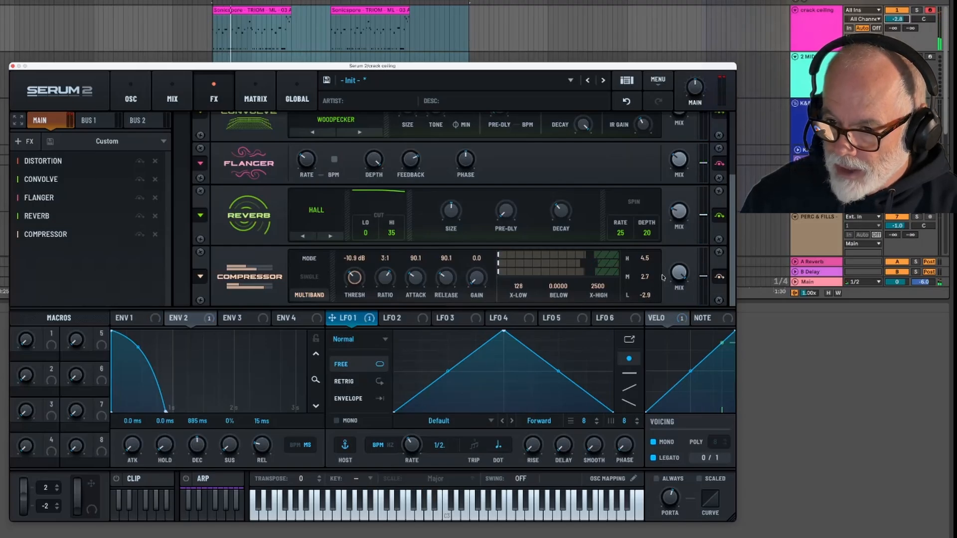
pyautogui.moveTo(680, 275); pyautogui.dragTo(676, 348)
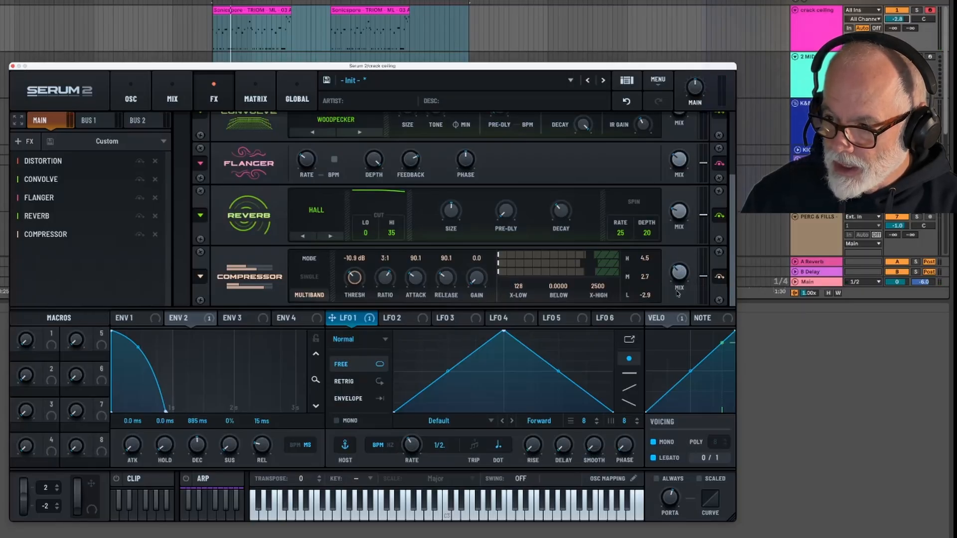
# Stop playback and add a Delay effect to FX Bus 1
pyautogui.press('space')
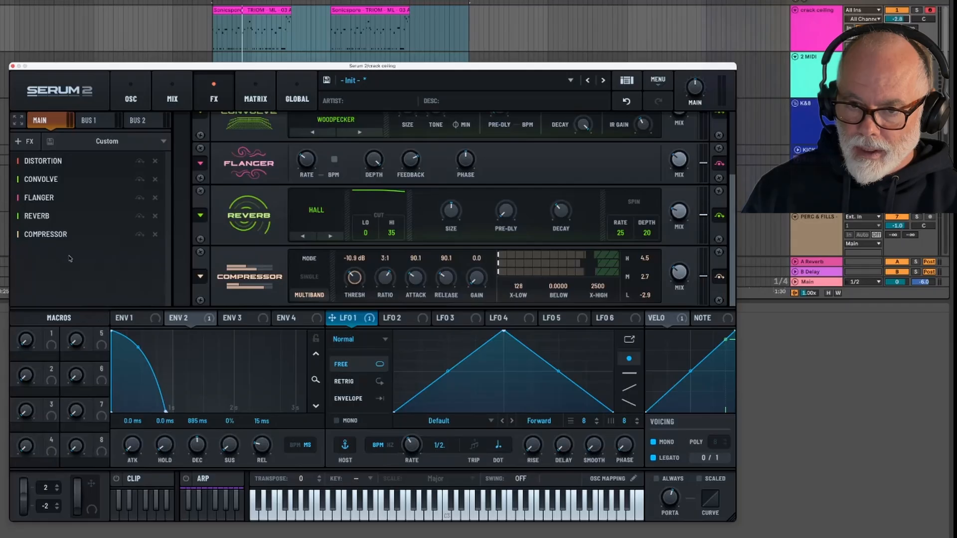
pyautogui.click(99, 122)
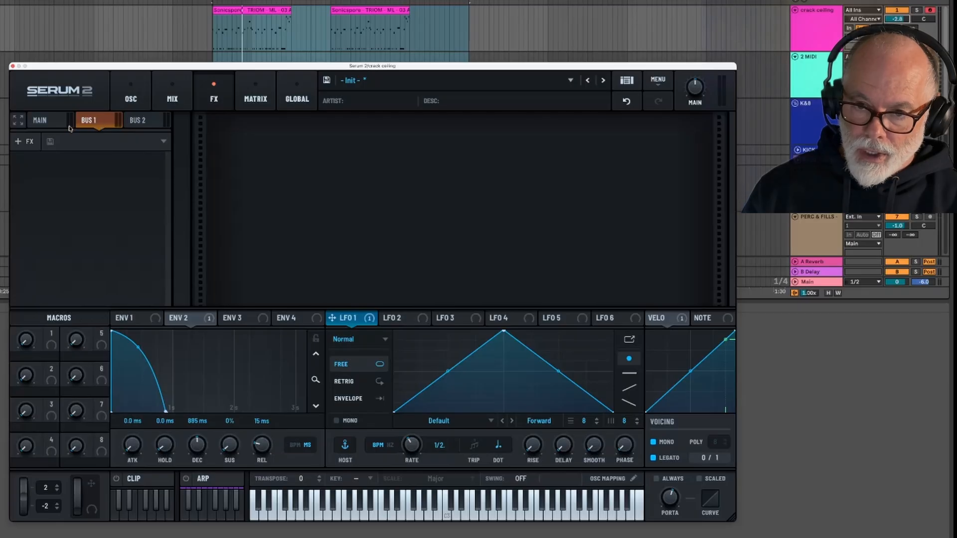
pyautogui.click(42, 121)
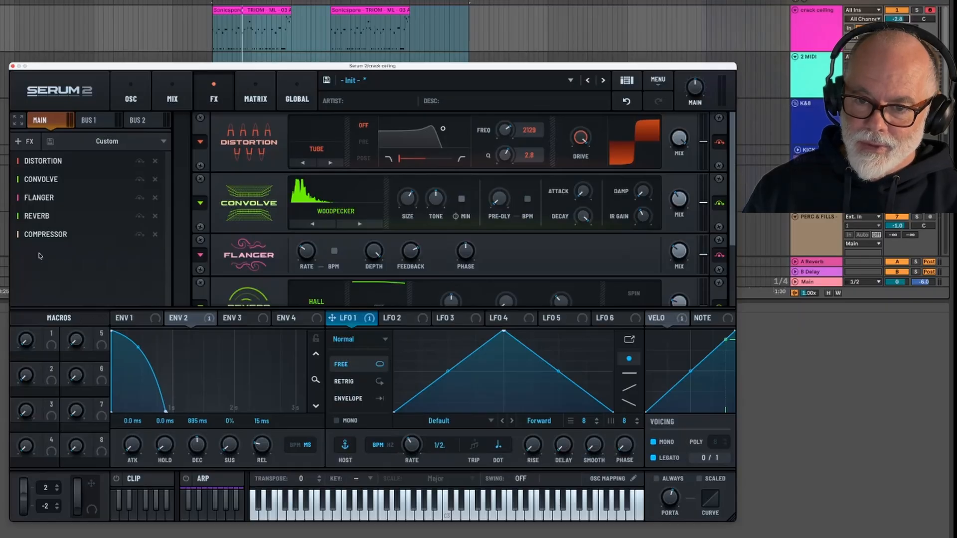
pyautogui.click(96, 121)
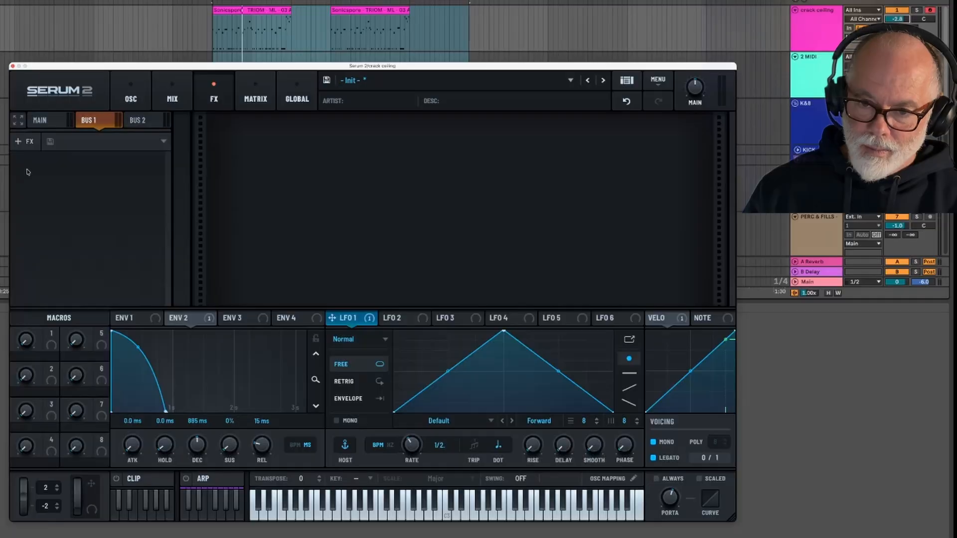
pyautogui.click(18, 143)
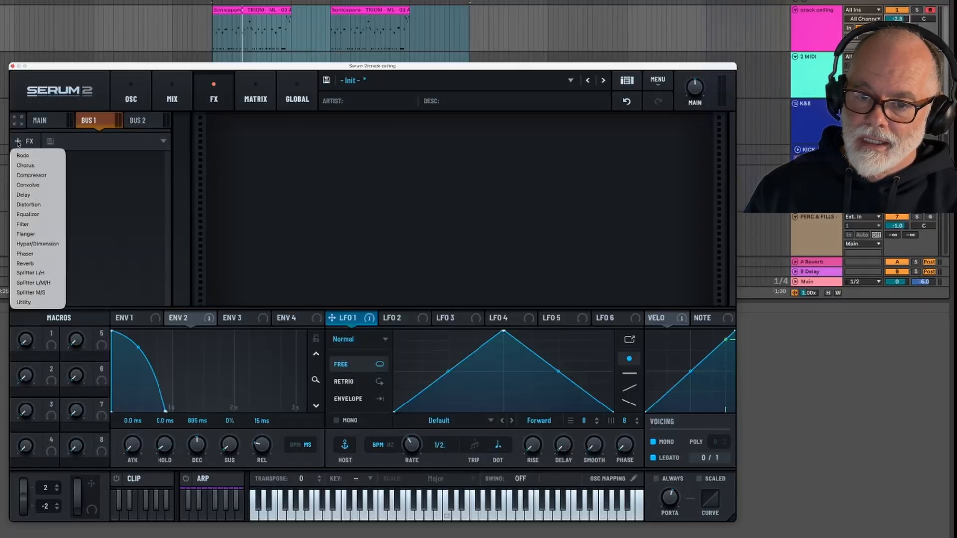
pyautogui.click(27, 194)
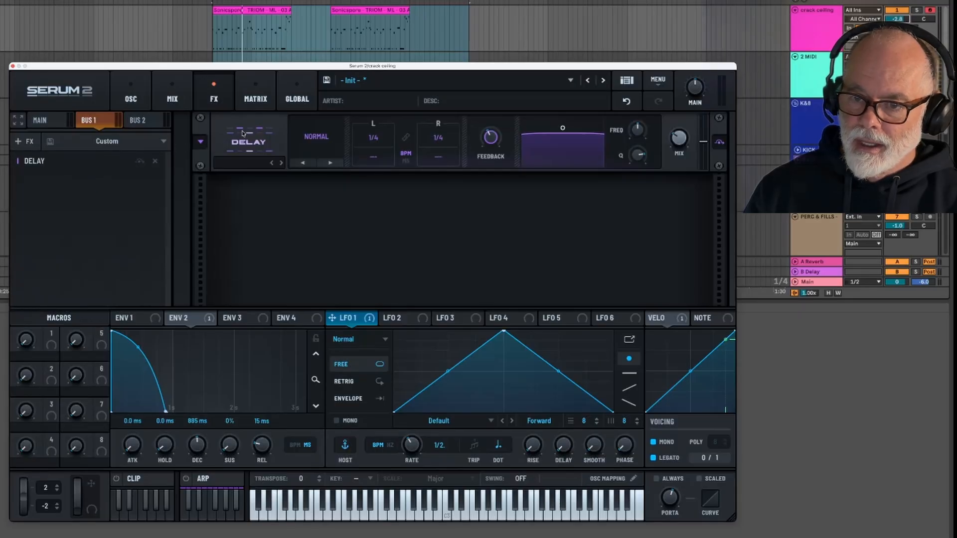
# Set the Bus 1 delay to Ping-Pong mode and link its two channel times at dotted 1/8
pyautogui.click(314, 136)
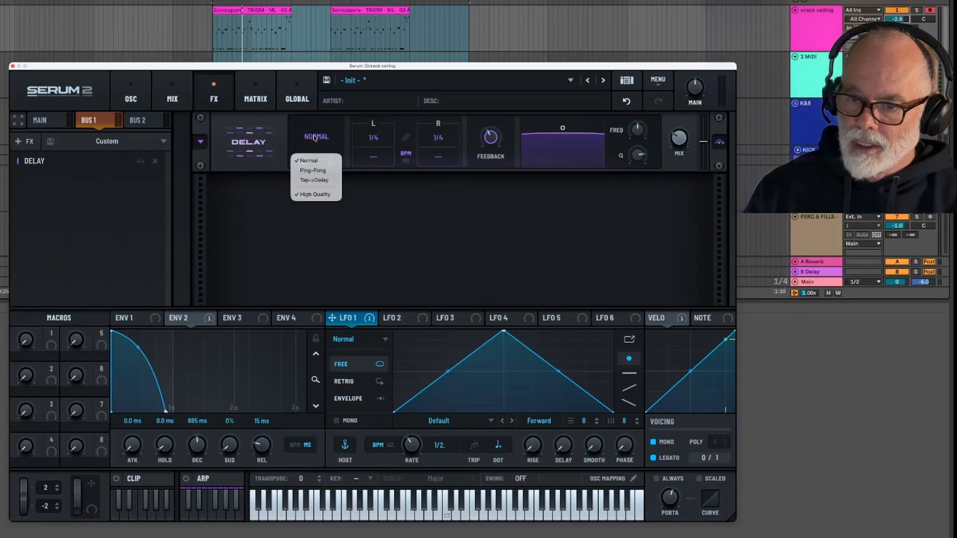
pyautogui.click(317, 170)
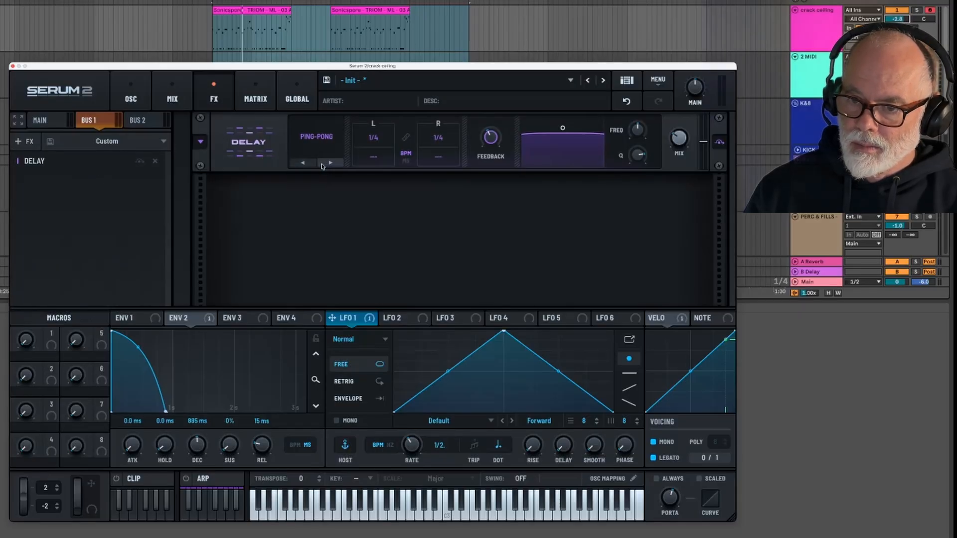
pyautogui.click(406, 139)
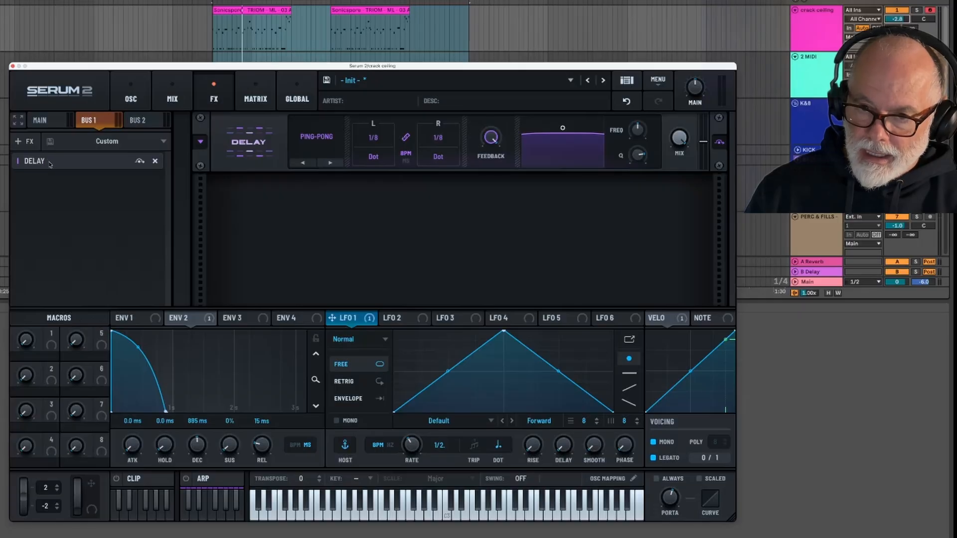
# Try the Bus 1 sends of oscillator A and Filter 1 in the mixer
pyautogui.click(172, 99)
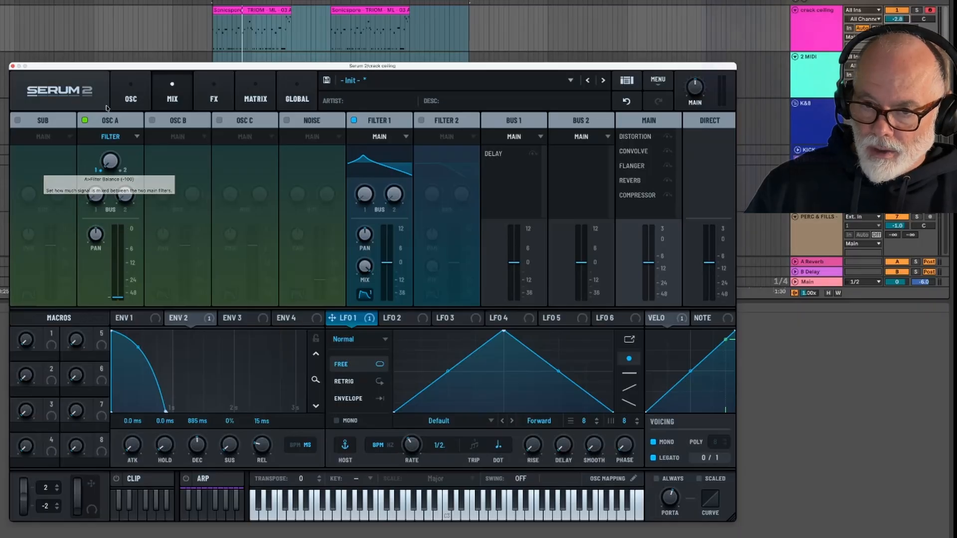
pyautogui.click(371, 123)
pyautogui.click(371, 123)
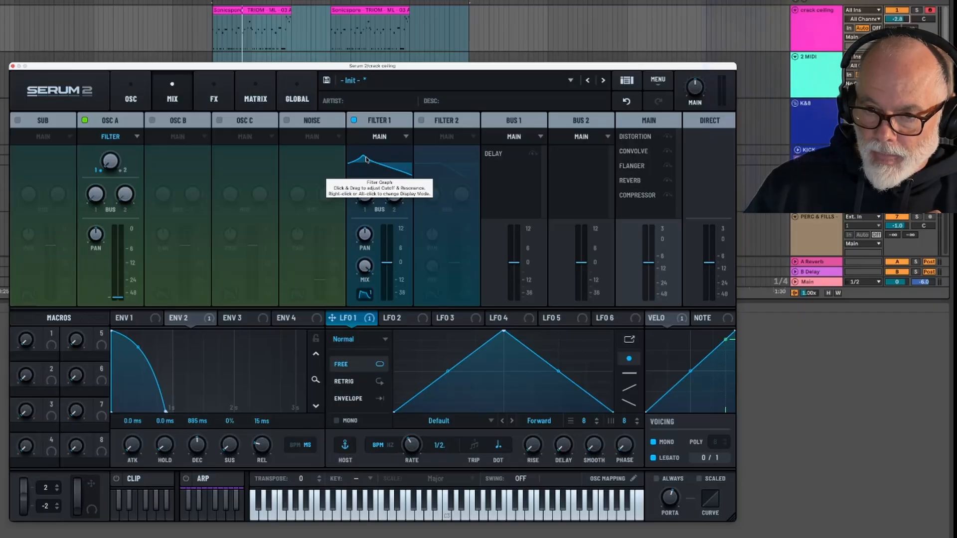
pyautogui.moveTo(99, 188)
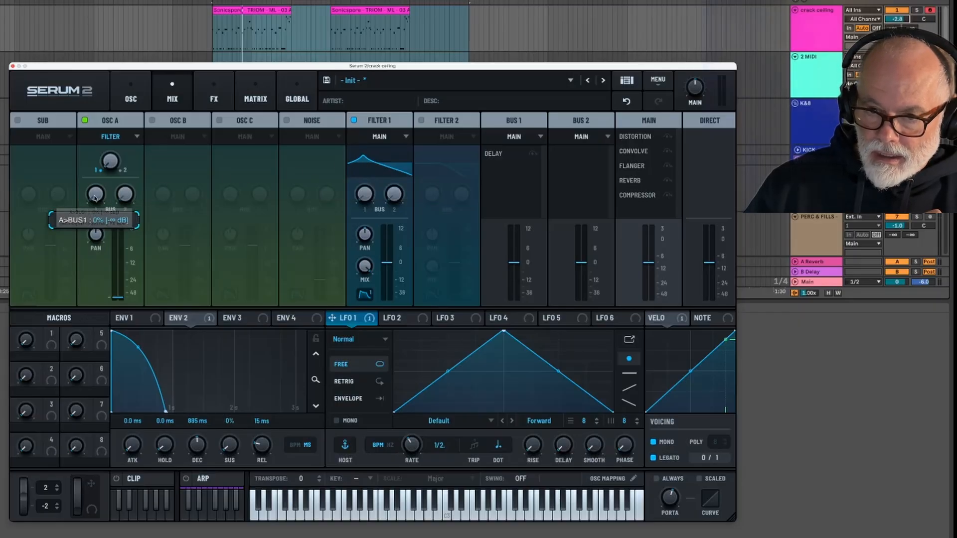
pyautogui.moveTo(99, 188)
pyautogui.mouseDown()
pyautogui.moveTo(123, 139)
pyautogui.moveTo(99, 198)
pyautogui.mouseUp()
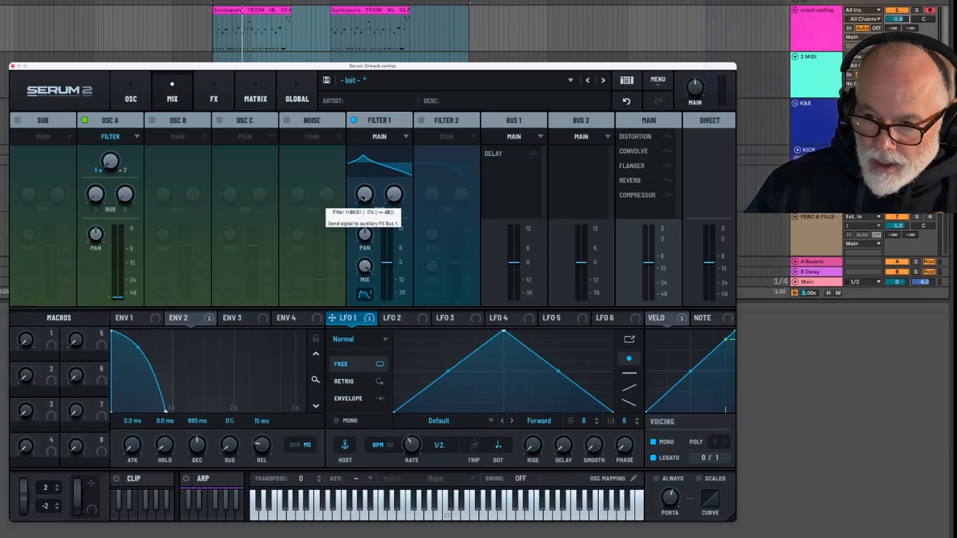
pyautogui.moveTo(363, 198)
pyautogui.mouseDown()
pyautogui.moveTo(379, 160)
pyautogui.moveTo(361, 208)
pyautogui.mouseUp()
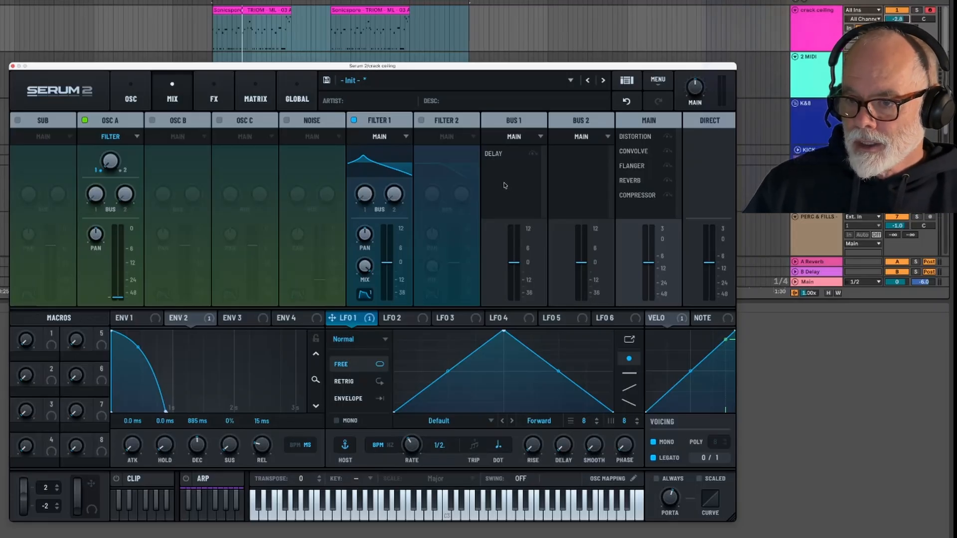
pyautogui.moveTo(100, 198)
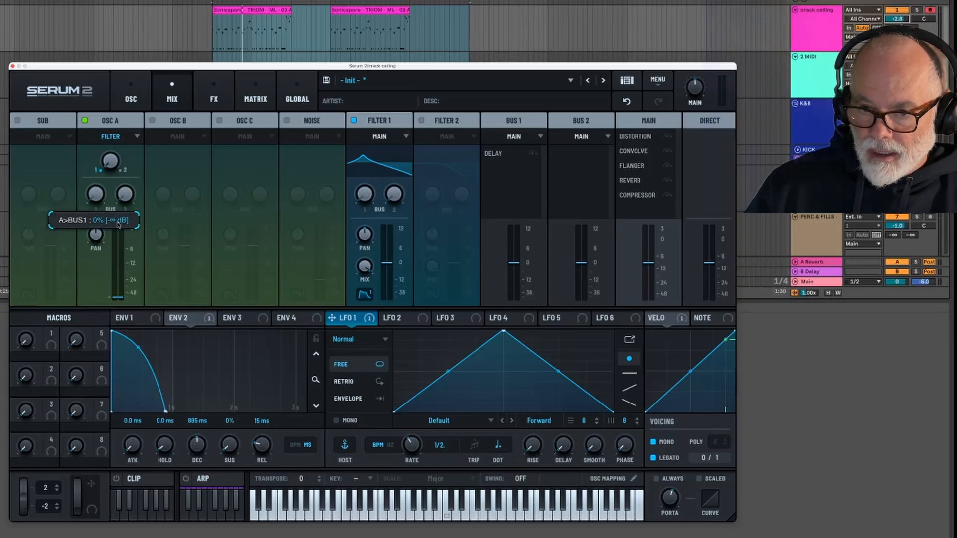
pyautogui.moveTo(367, 198)
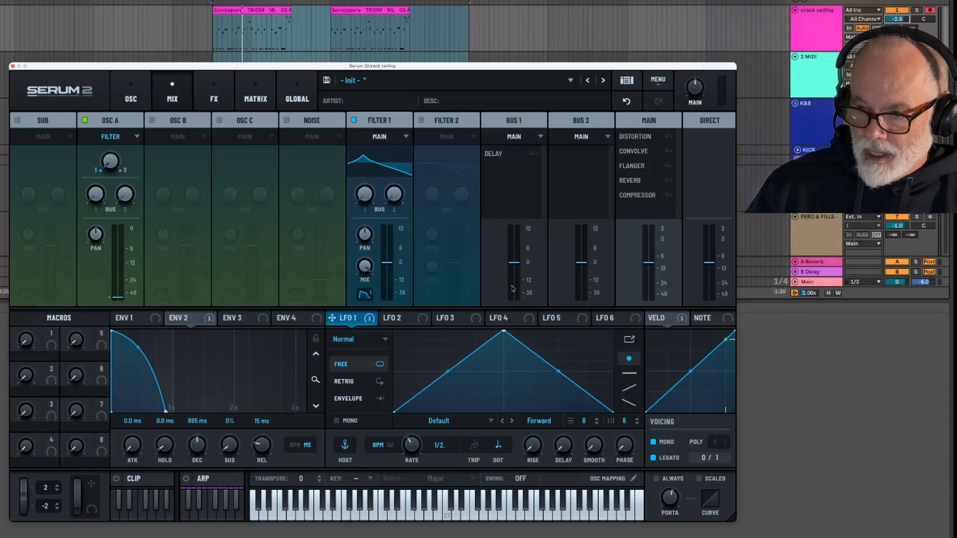
pyautogui.moveTo(512, 288)
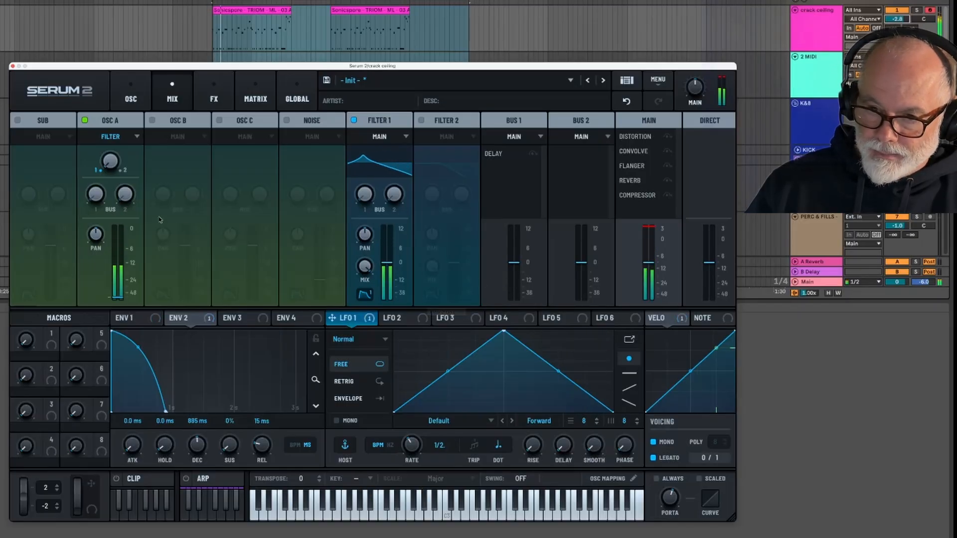
# Play the track and audition the delay fed by oscillator A's Bus 1 send versus Filter 1's send
pyautogui.moveTo(105, 180)
pyautogui.moveTo(105, 180)
pyautogui.mouseDown()
pyautogui.moveTo(125, 139)
pyautogui.moveTo(95, 194)
pyautogui.mouseUp()
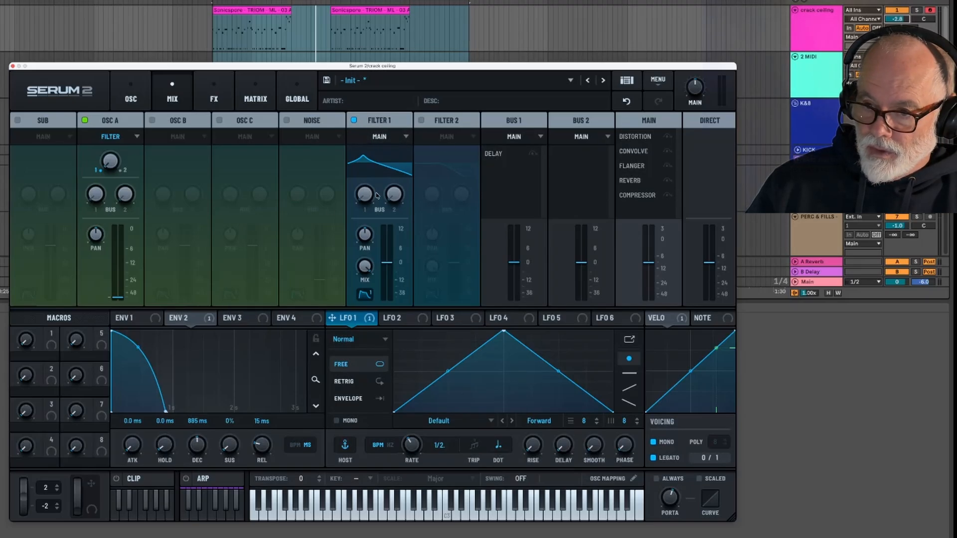
pyautogui.press('space')
pyautogui.moveTo(368, 195)
pyautogui.mouseDown()
pyautogui.moveTo(400, 136)
pyautogui.moveTo(362, 197)
pyautogui.mouseUp()
pyautogui.press('space')
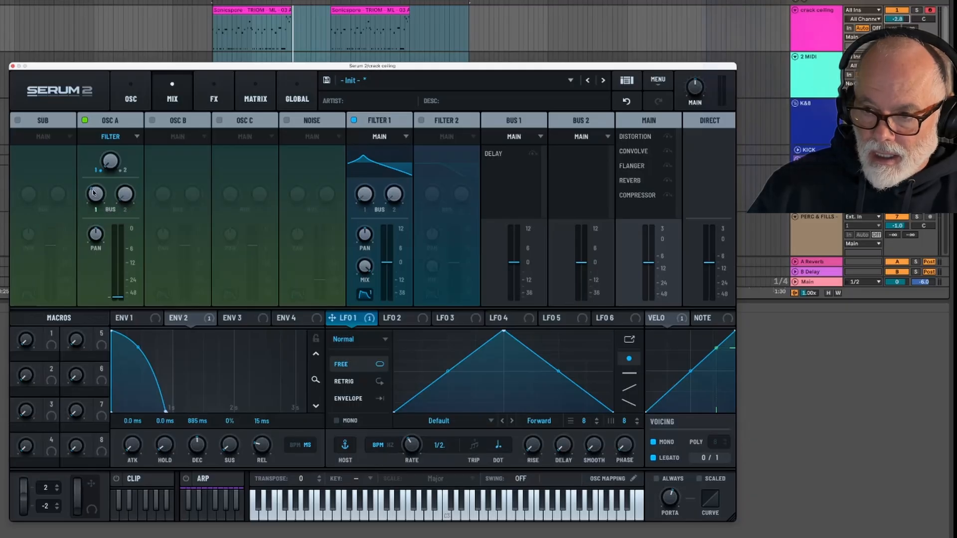
pyautogui.press('space')
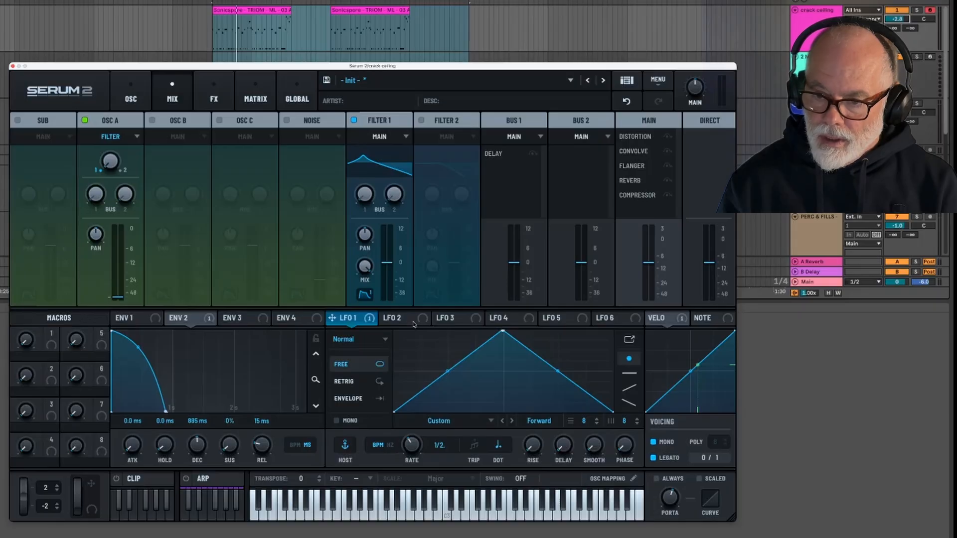
# Reshape LFO 2 into a square step, at zero for the first half of the cycle and full level for the second
pyautogui.click(393, 318)
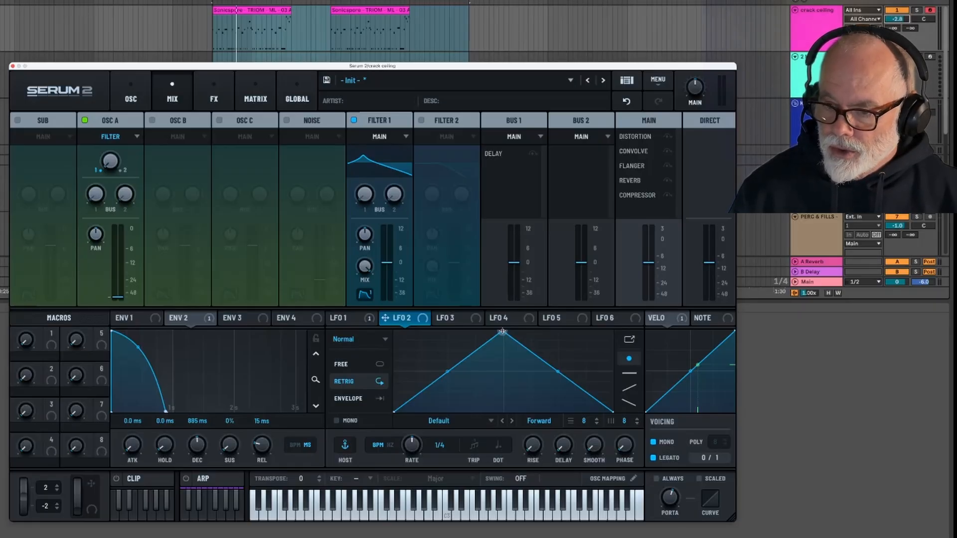
pyautogui.moveTo(502, 331)
pyautogui.mouseDown()
pyautogui.moveTo(503, 393)
pyautogui.moveTo(505, 375)
pyautogui.mouseUp()
pyautogui.keyDown('shift'); pyautogui.click(396, 403); pyautogui.keyUp('shift')
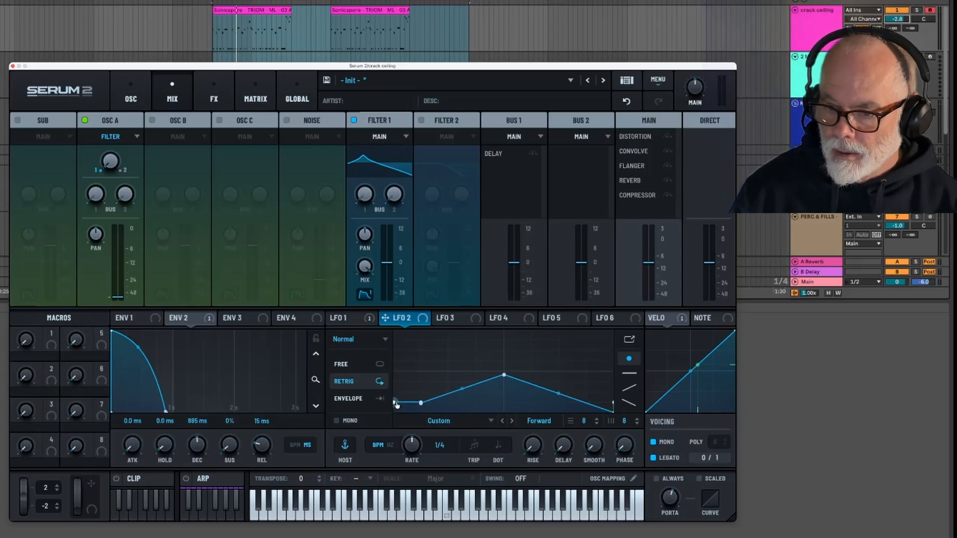
pyautogui.moveTo(396, 403); pyautogui.dragTo(604, 414)
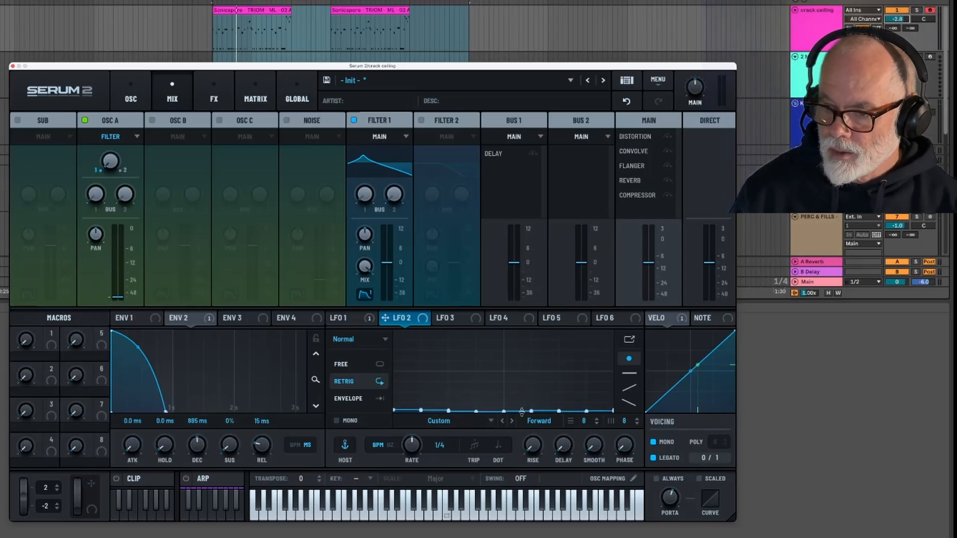
pyautogui.moveTo(504, 411)
pyautogui.mouseDown()
pyautogui.moveTo(517, 364)
pyautogui.moveTo(504, 399)
pyautogui.moveTo(491, 349)
pyautogui.moveTo(519, 329)
pyautogui.moveTo(448, 344)
pyautogui.moveTo(459, 385)
pyautogui.moveTo(449, 414)
pyautogui.mouseUp()
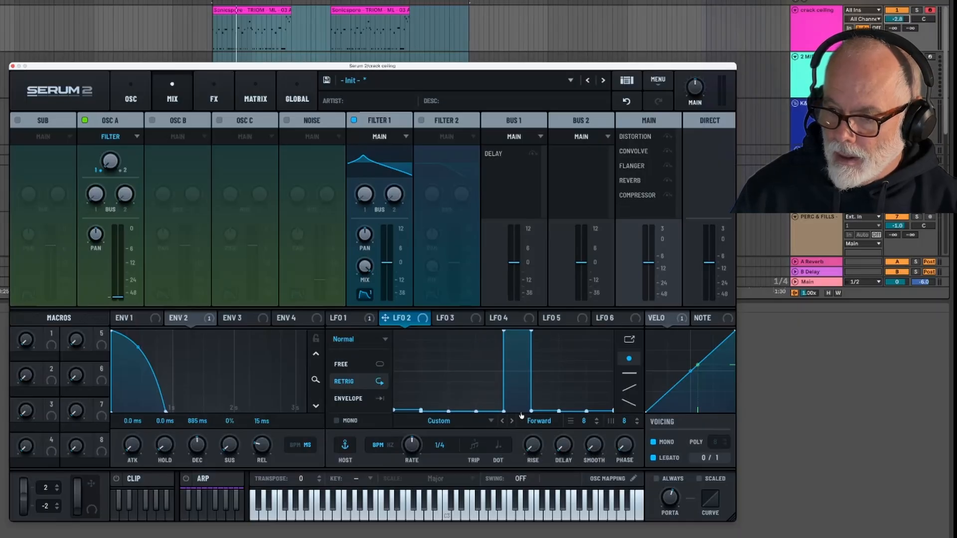
pyautogui.moveTo(555, 413); pyautogui.dragTo(573, 330)
pyautogui.moveTo(558, 407)
pyautogui.mouseDown()
pyautogui.moveTo(546, 331)
pyautogui.moveTo(600, 330)
pyautogui.mouseUp()
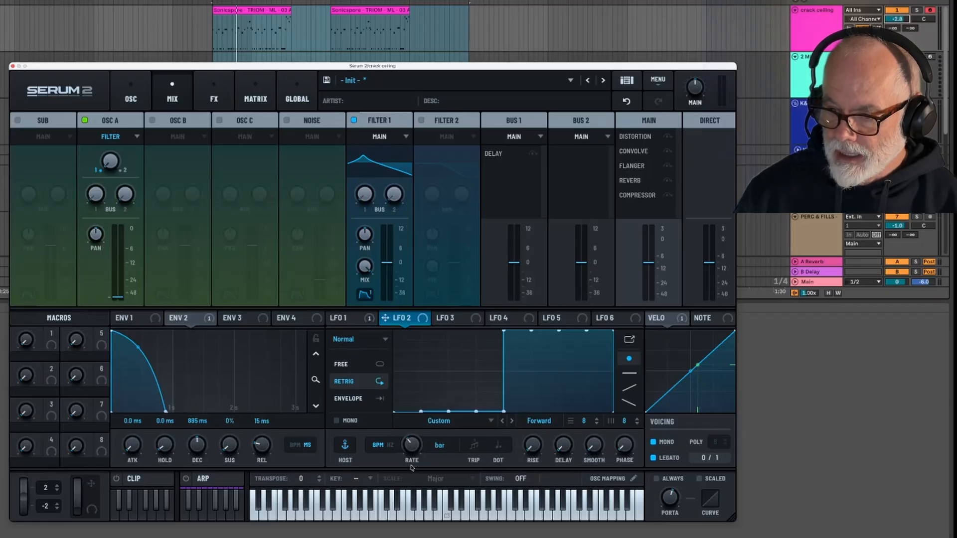
# Assign LFO 2 to oscillator A's Bus 1 send and set the LFO's rate to 1/8 while playing the track
pyautogui.moveTo(411, 466); pyautogui.dragTo(418, 458)
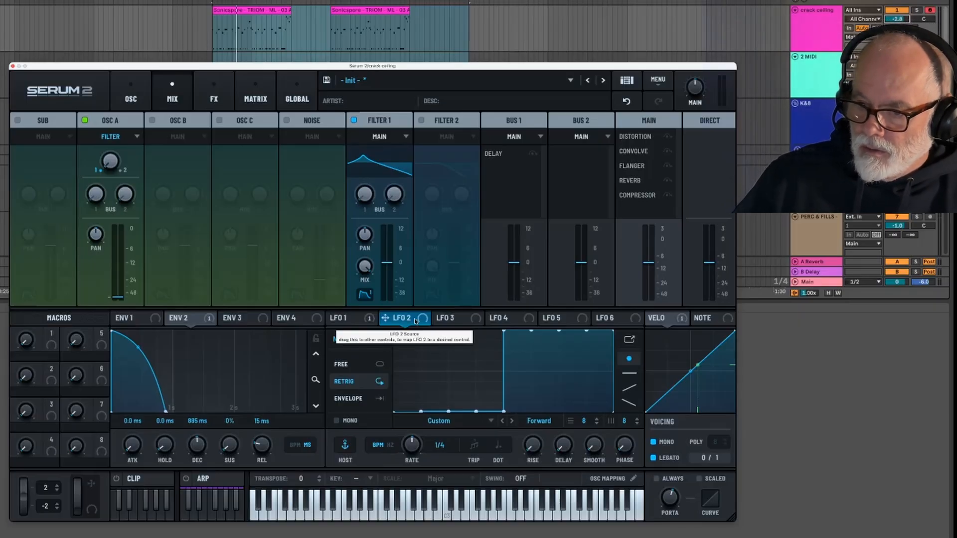
pyautogui.moveTo(405, 321); pyautogui.dragTo(94, 196)
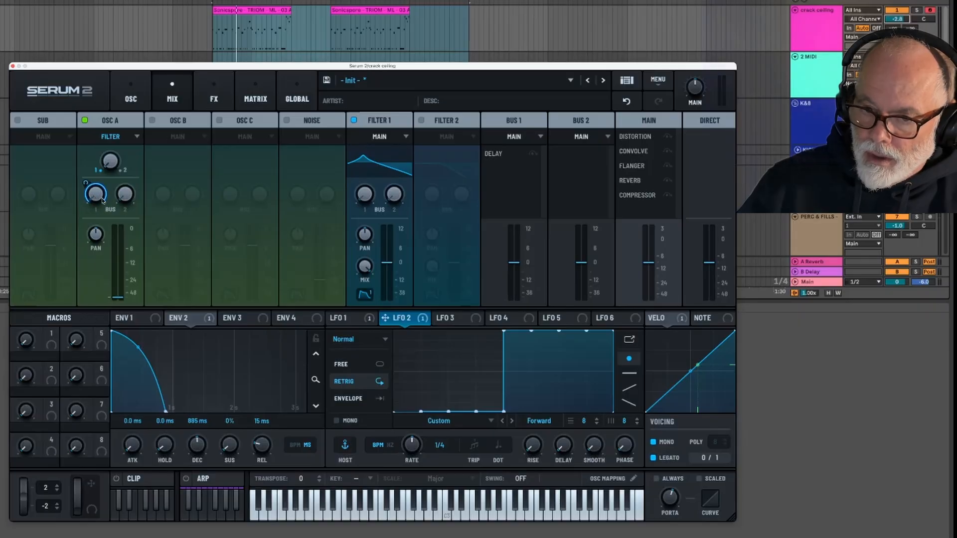
pyautogui.moveTo(94, 197)
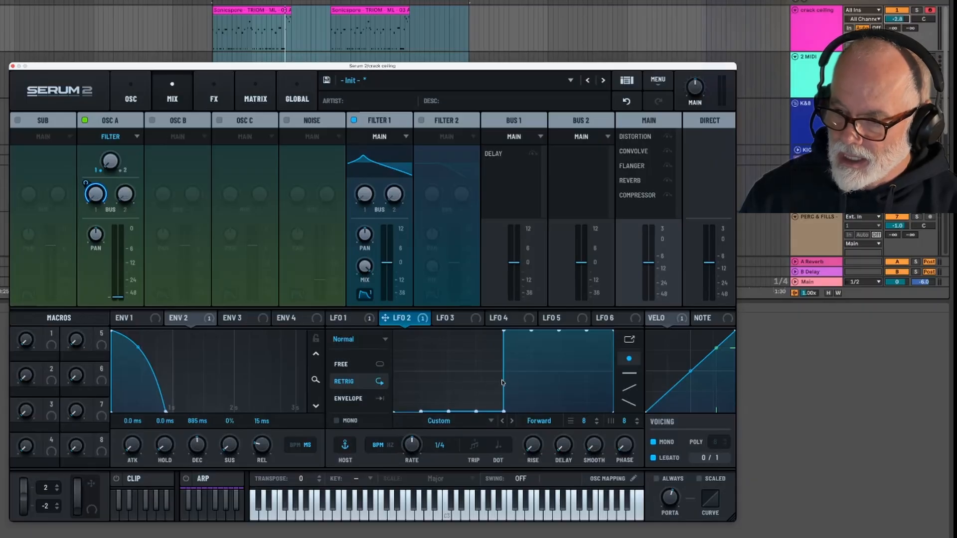
pyautogui.press('space')
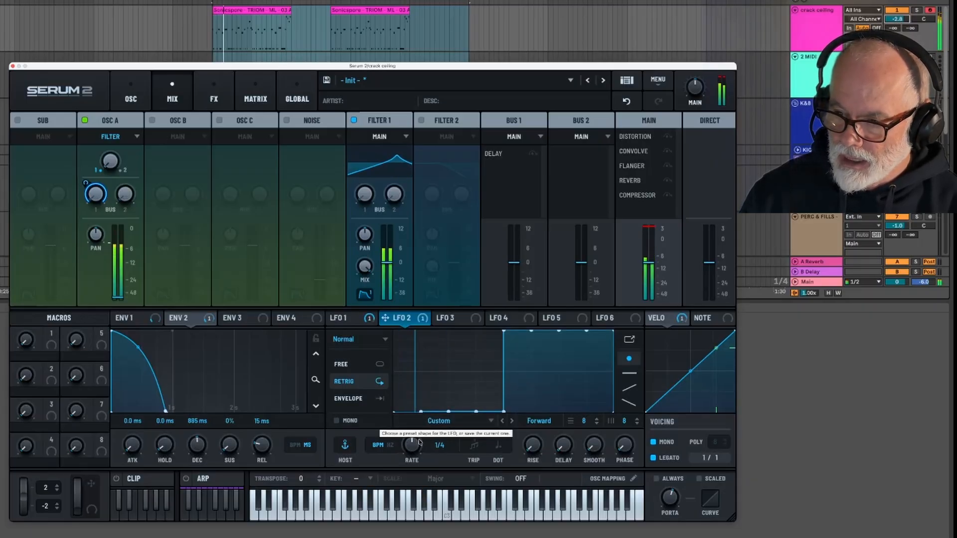
pyautogui.moveTo(413, 447); pyautogui.dragTo(414, 440)
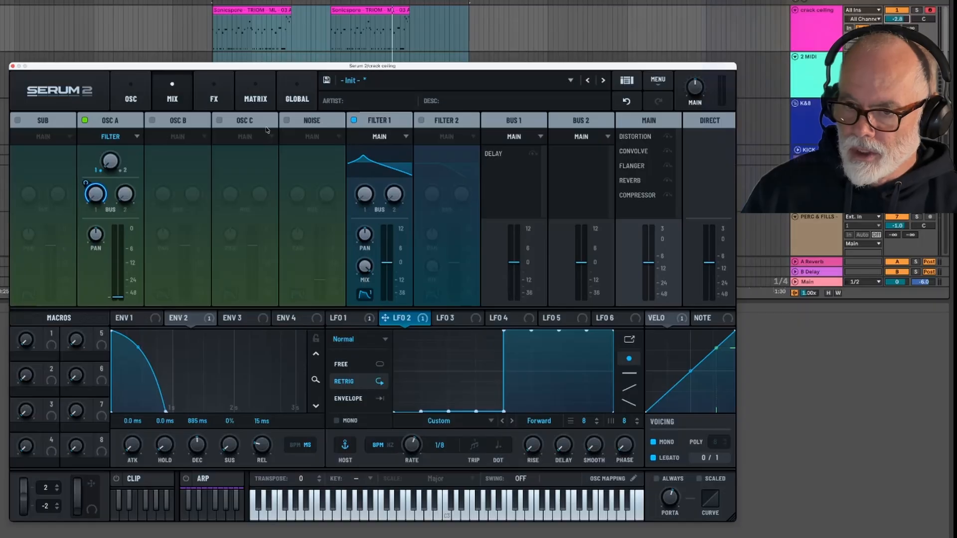
# Set the Bus 1 delay's feedback to 29% during playback, then stop and return to the mixer
pyautogui.click(214, 94)
pyautogui.press('space')
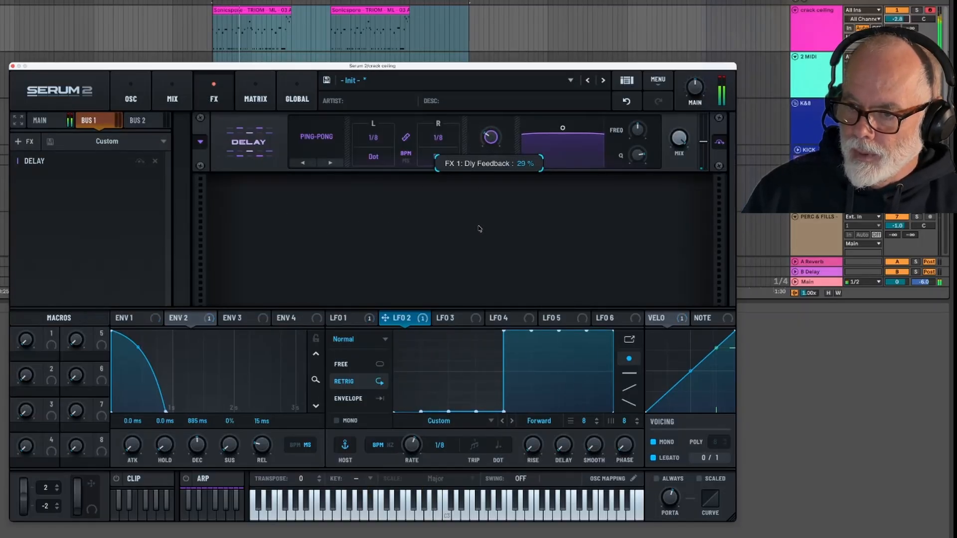
pyautogui.moveTo(678, 157)
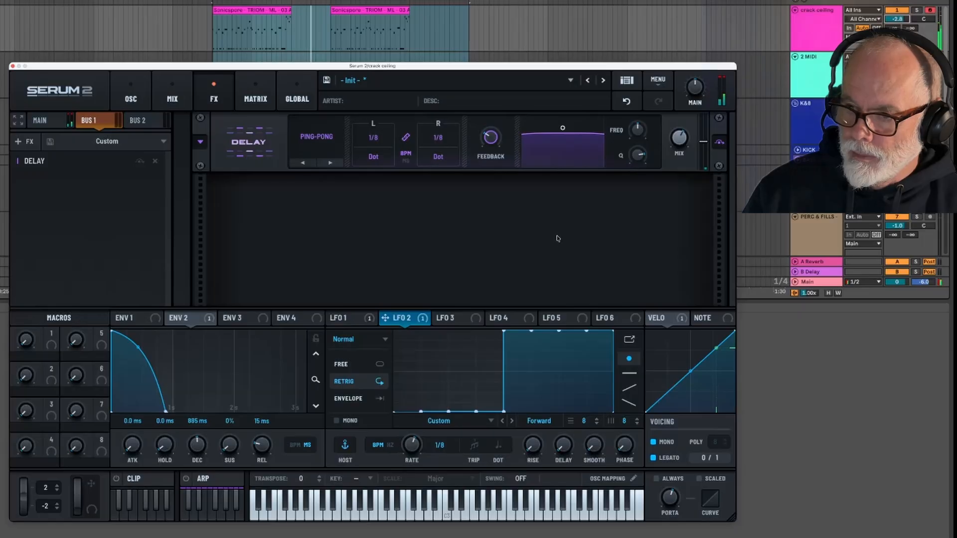
pyautogui.moveTo(493, 137)
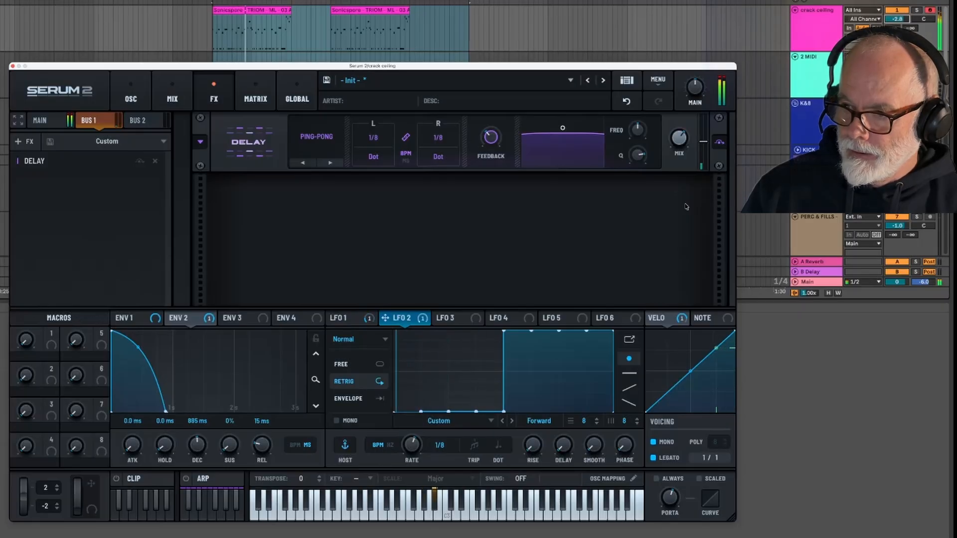
pyautogui.press('space')
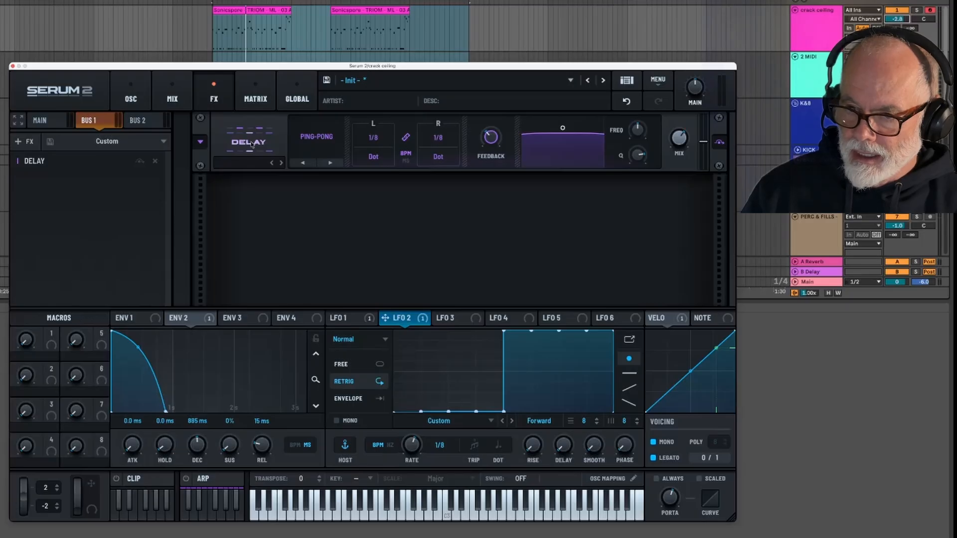
pyautogui.click(172, 95)
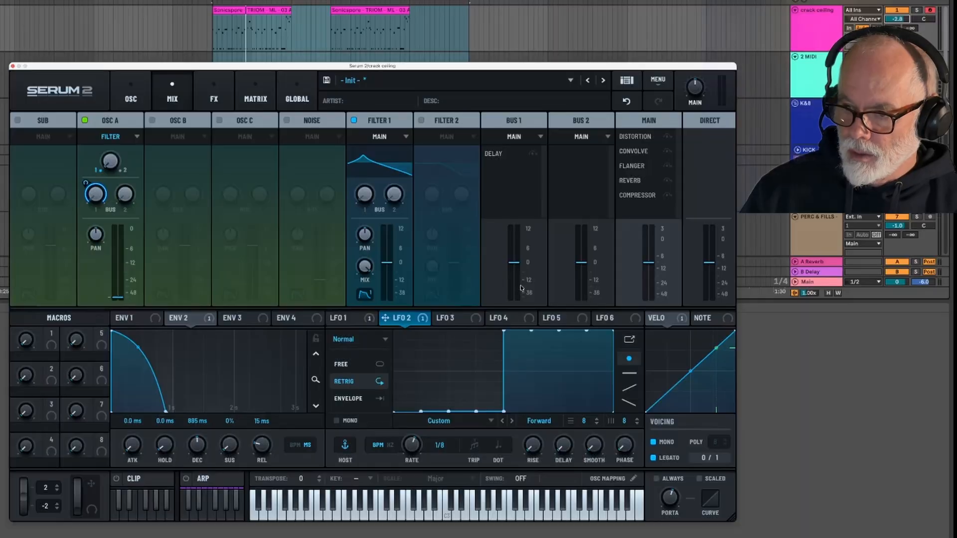
# Lower the Bus 1 level very slightly and bring LFO 2's shape back into view
pyautogui.moveTo(517, 265)
pyautogui.mouseDown()
pyautogui.moveTo(516, 242)
pyautogui.moveTo(513, 265)
pyautogui.mouseUp()
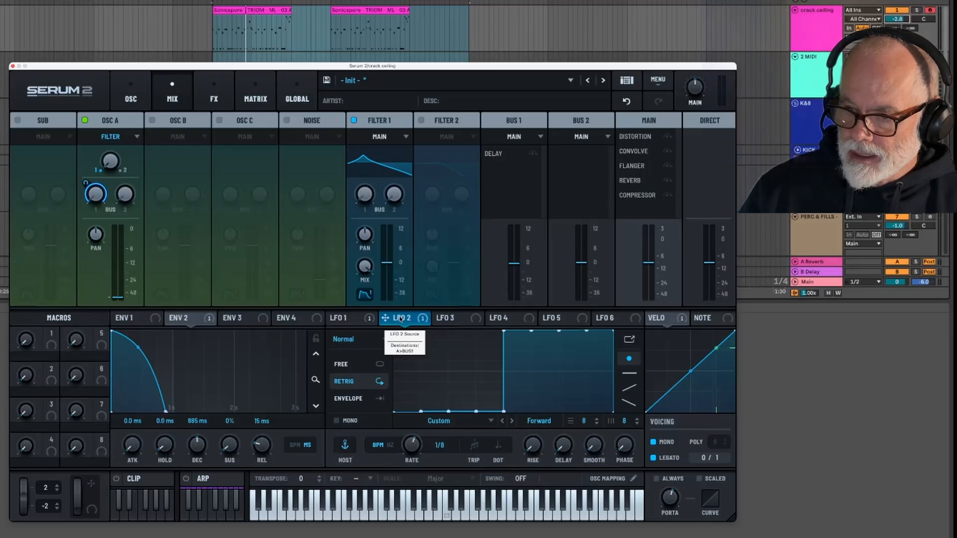
pyautogui.click(447, 322)
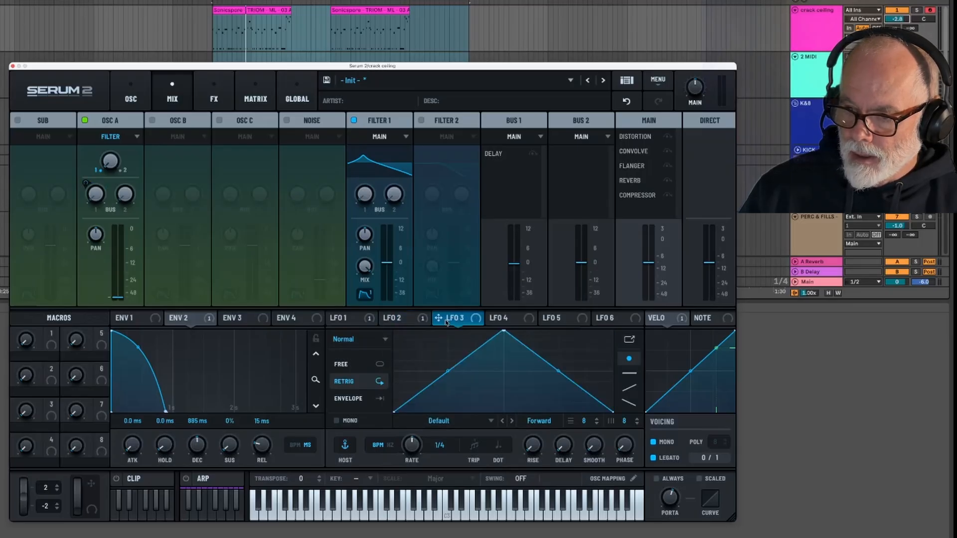
pyautogui.click(402, 318)
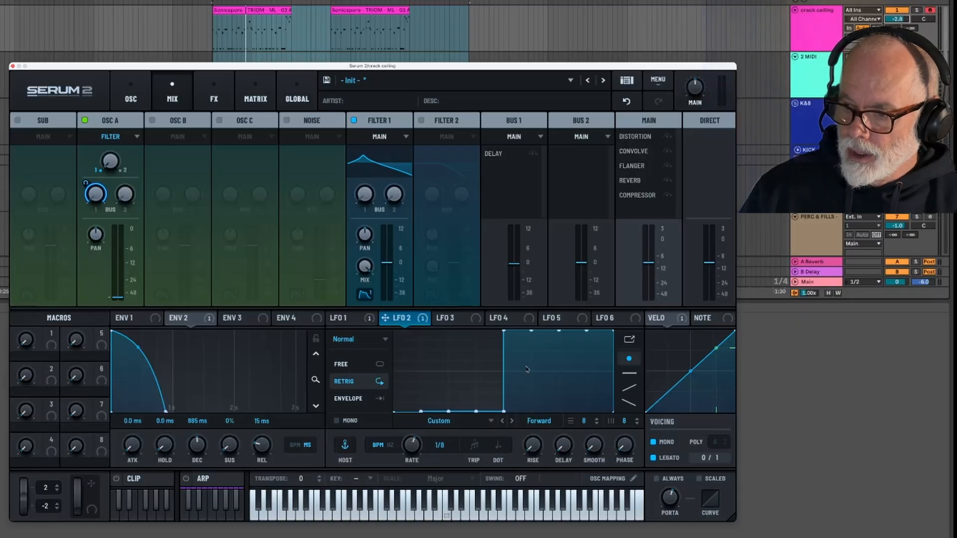
# Reshape the Note modulation curve into a hard step, at zero for the lower half of the note range and full level above
pyautogui.click(710, 319)
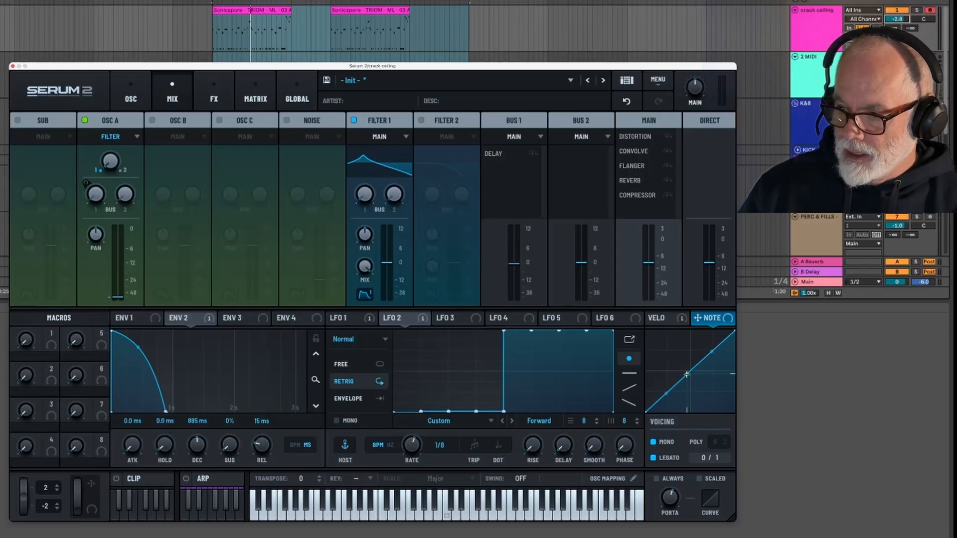
pyautogui.moveTo(687, 374); pyautogui.dragTo(688, 414)
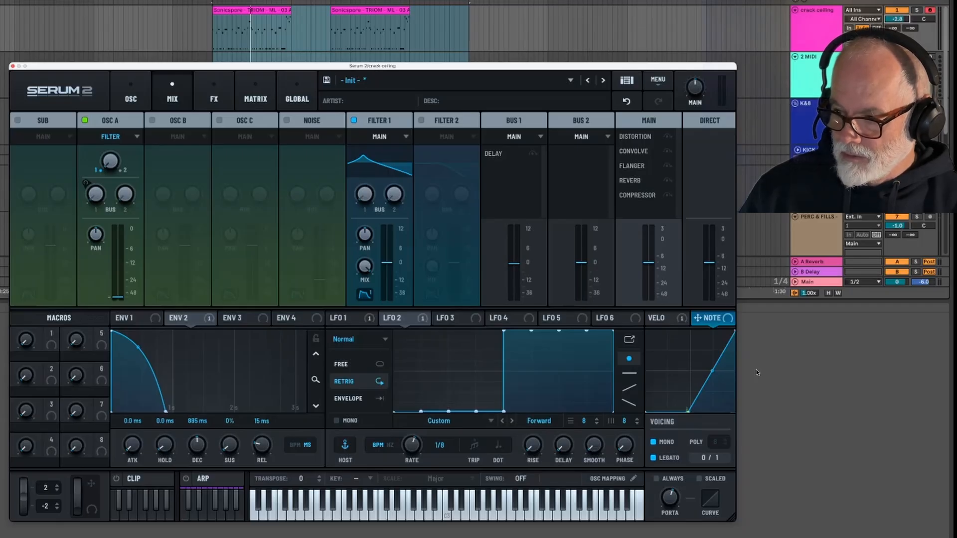
pyautogui.doubleClick(712, 373)
pyautogui.moveTo(712, 373); pyautogui.dragTo(687, 320)
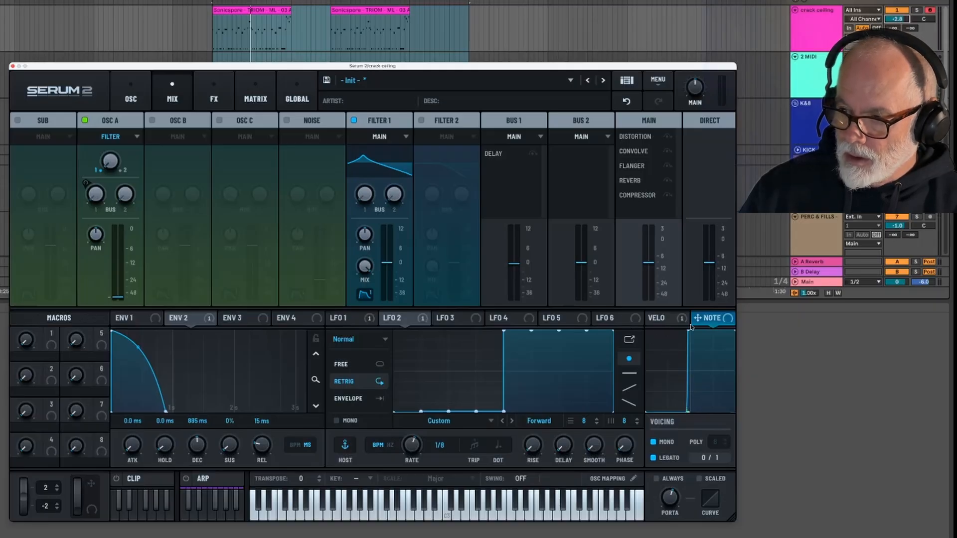
# Replace LFO 2's modulation of oscillator A's Bus 1 send with Note modulation of Filter 1's Bus 1 send, and audition it
pyautogui.moveTo(712, 320); pyautogui.dragTo(367, 202)
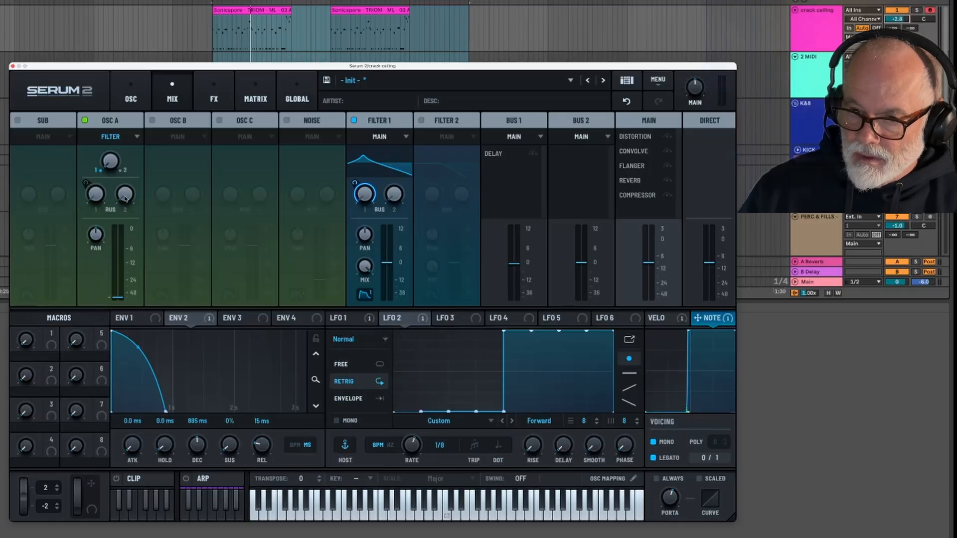
pyautogui.rightClick(396, 320)
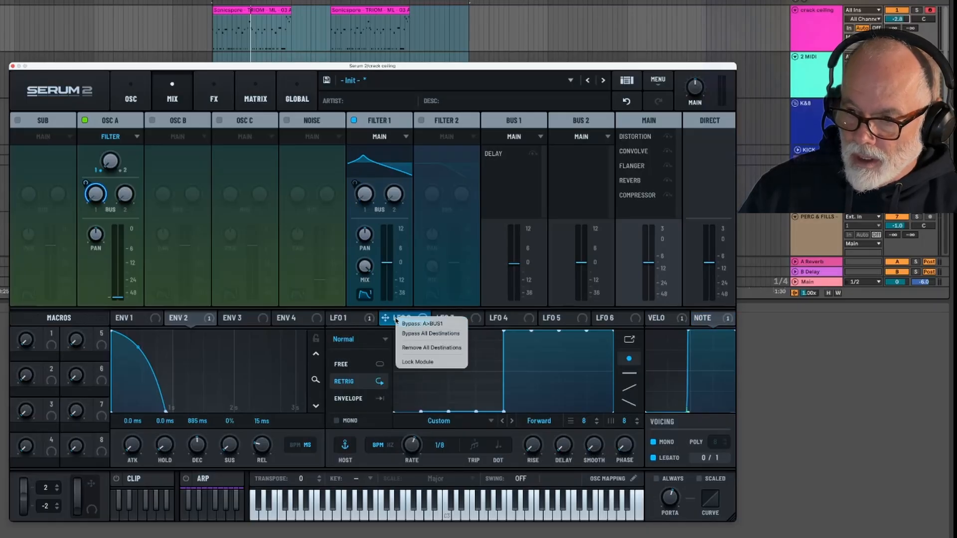
pyautogui.click(416, 348)
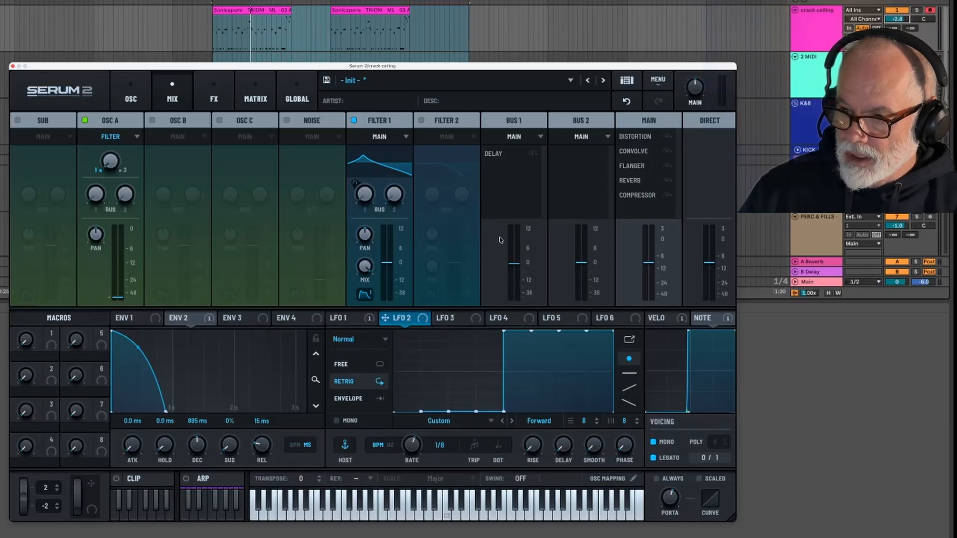
pyautogui.press('space')
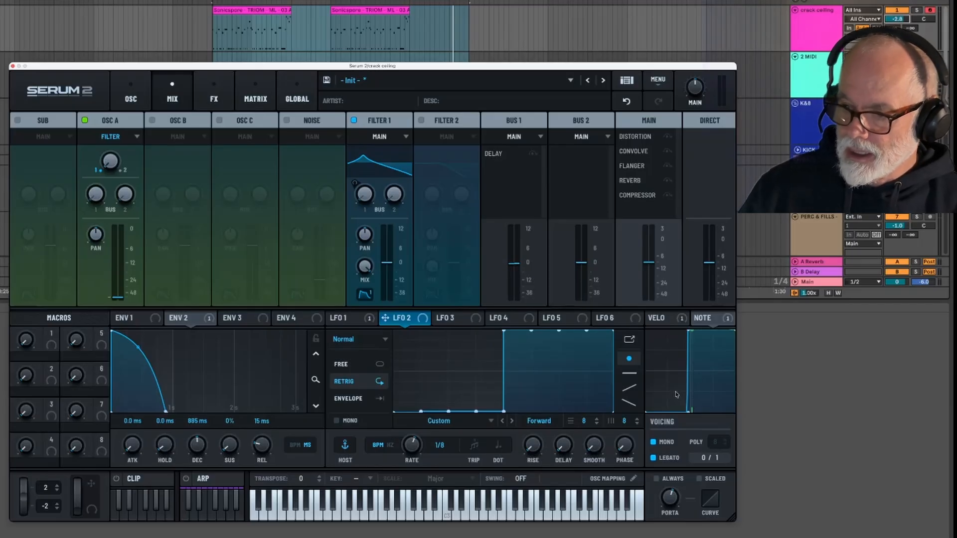
# Add LFO 2 as a second modulator of Filter 1's Bus 1 send and play the track
pyautogui.click(706, 319)
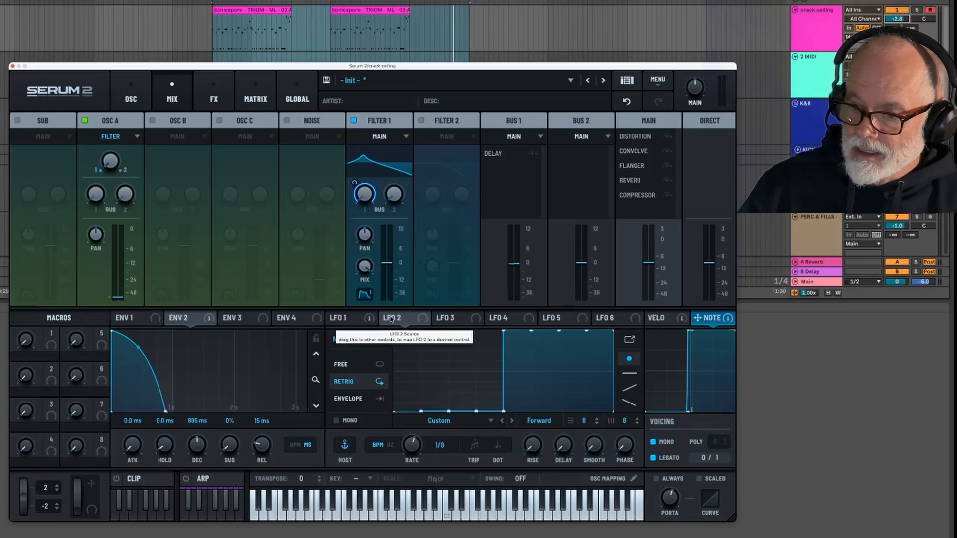
pyautogui.click(388, 319)
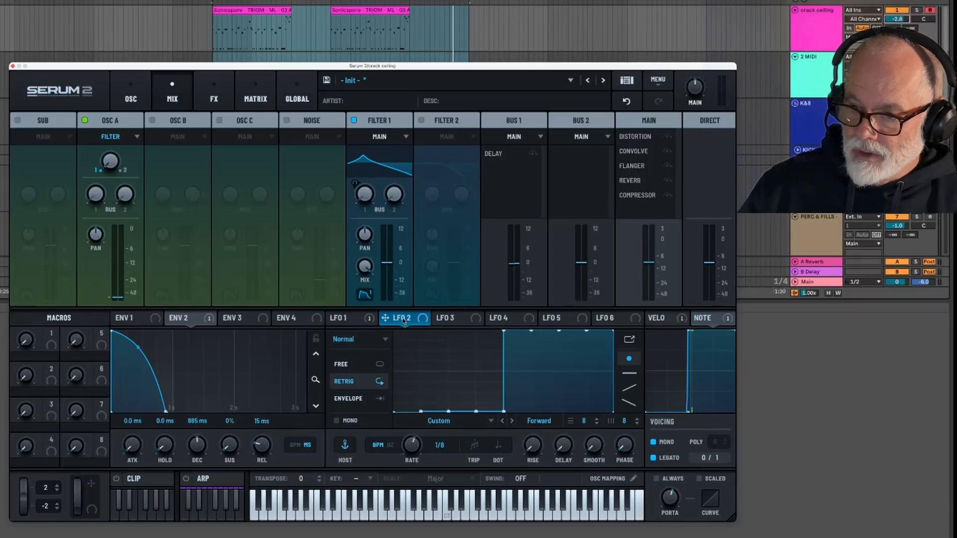
pyautogui.moveTo(403, 322); pyautogui.dragTo(365, 194)
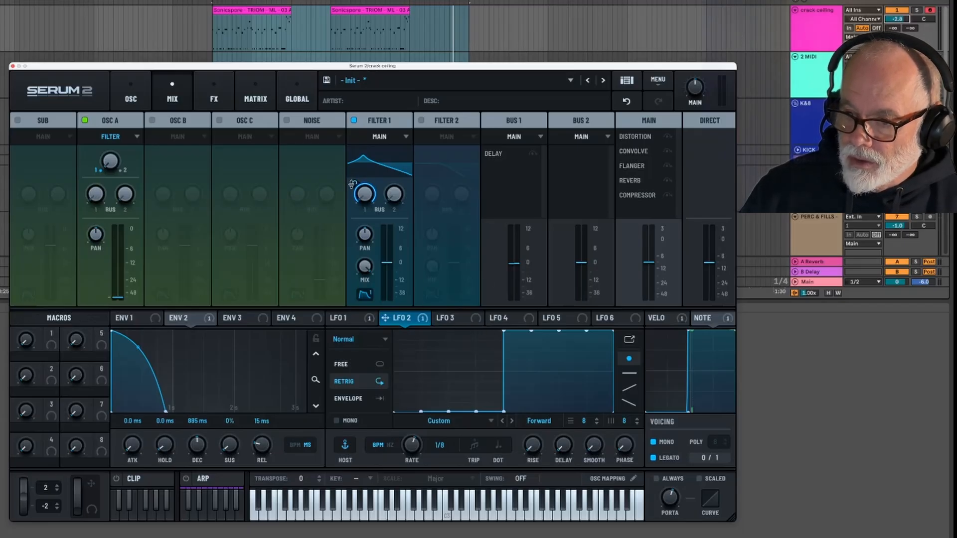
pyautogui.moveTo(352, 187)
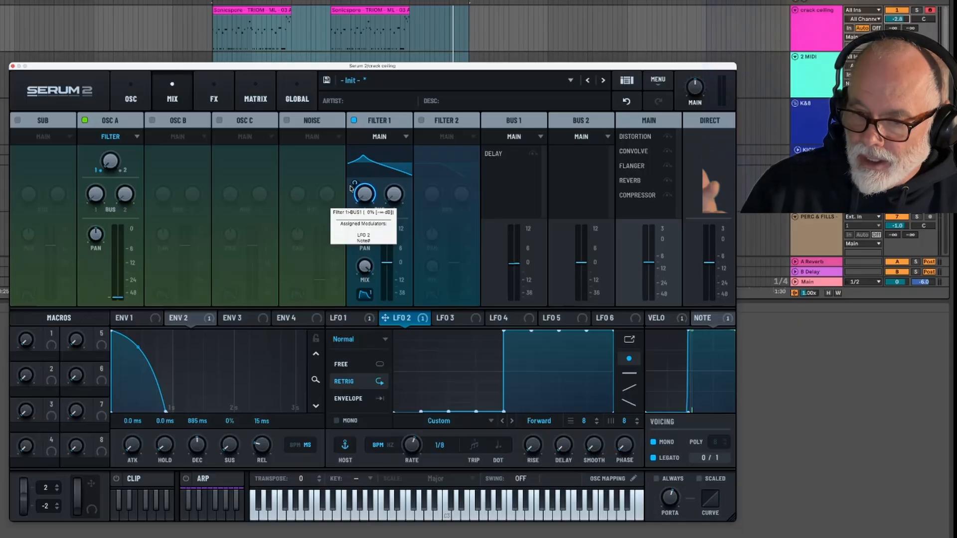
pyautogui.press('space')
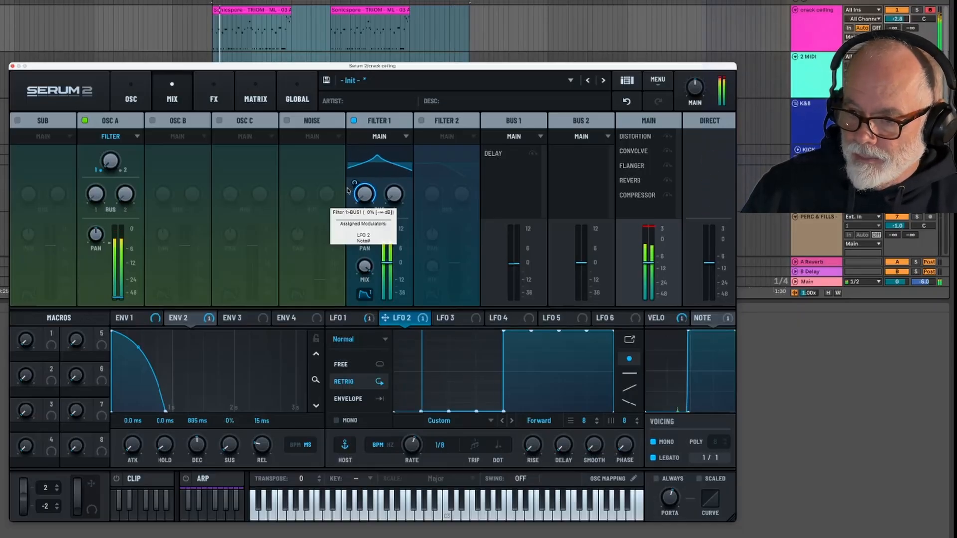